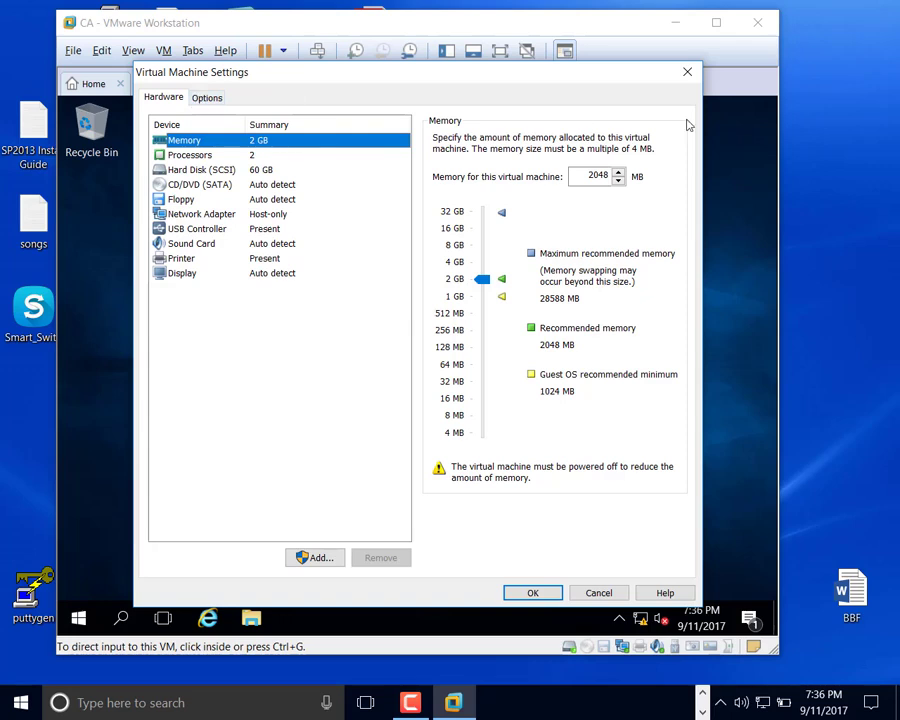
Step: Close the virtual machine settings and reopen them for the CA machine
click(687, 72)
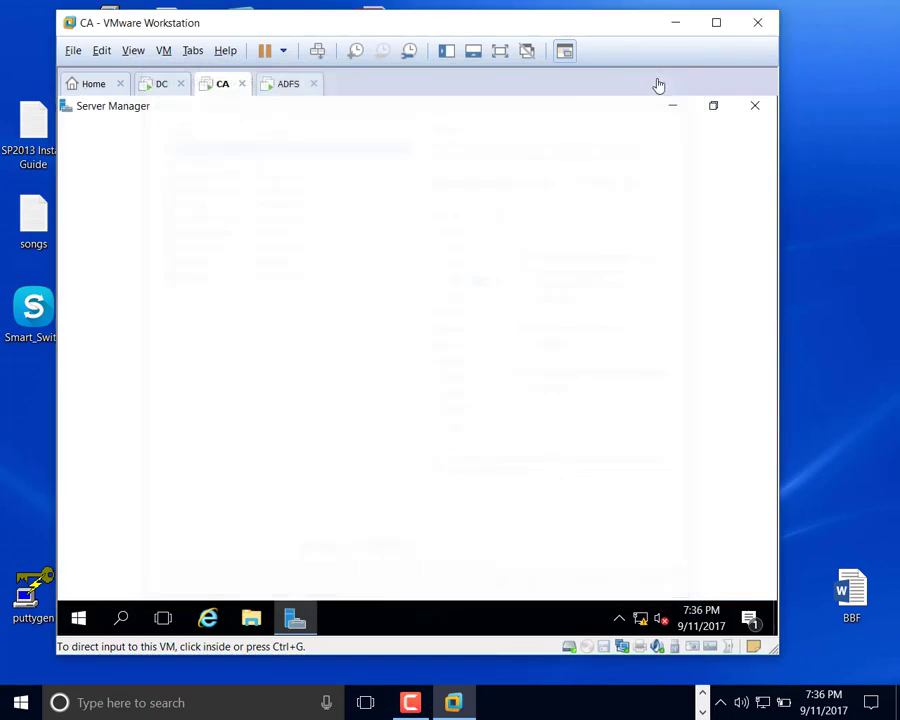
click(164, 50)
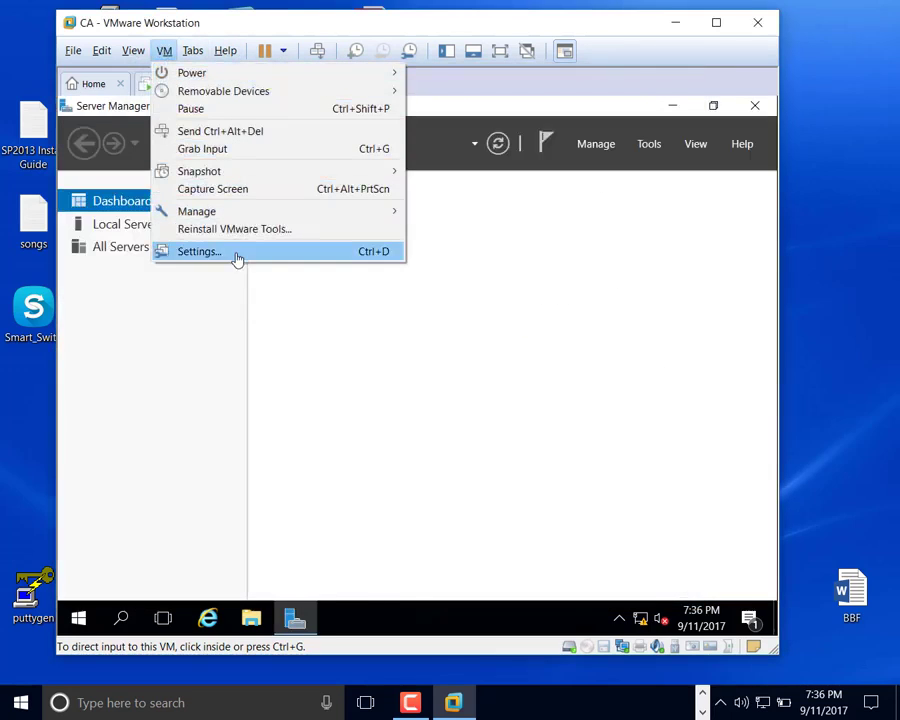
key(Escape)
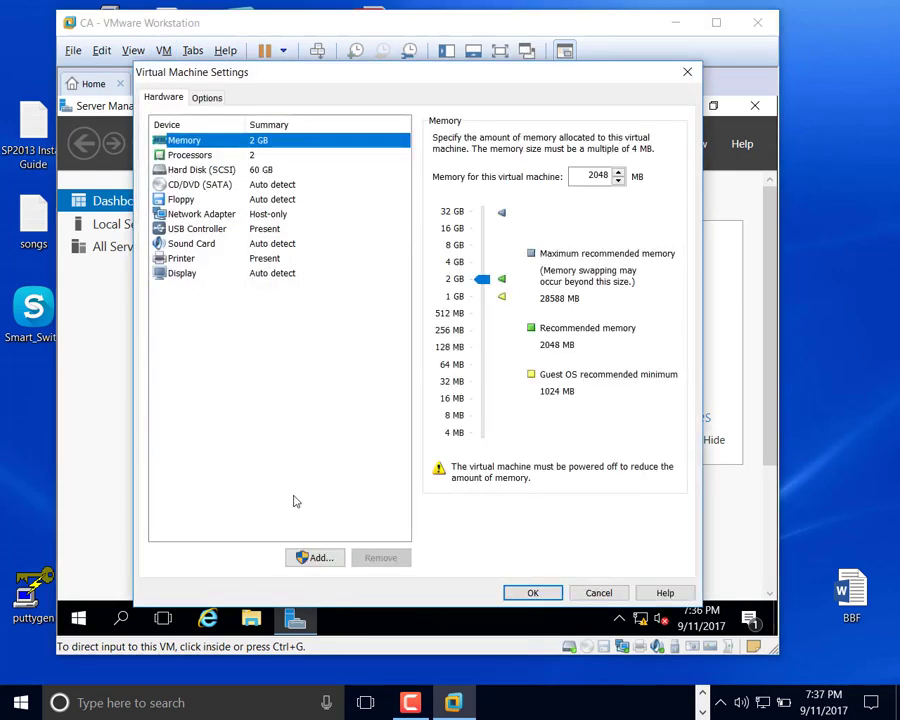
Step: Add a new 1 GB SCSI virtual hard disk to the CA machine, stored as a single file
click(316, 558)
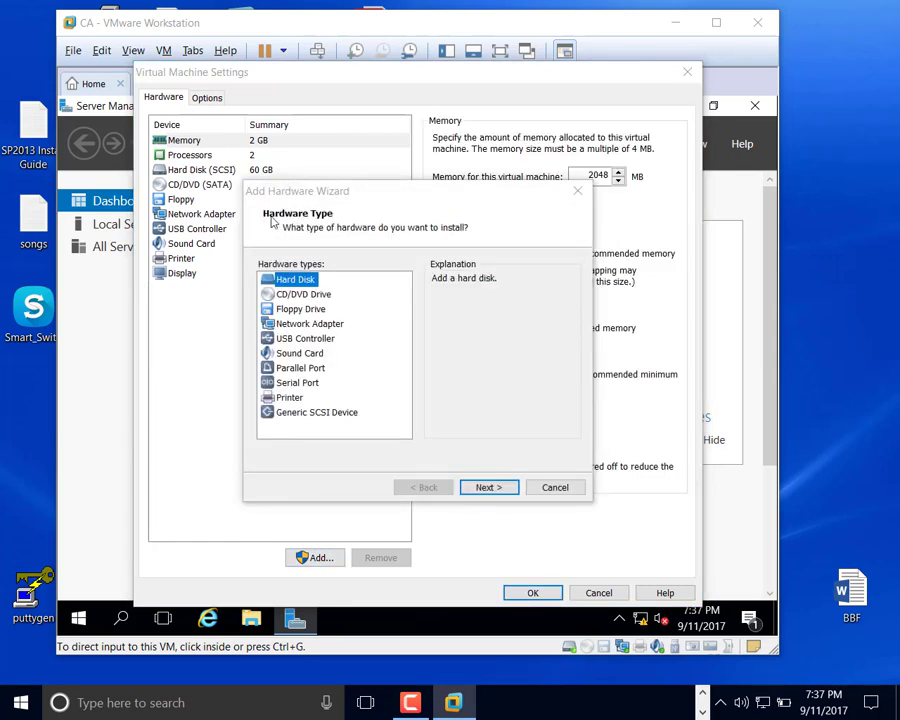
click(492, 489)
click(488, 487)
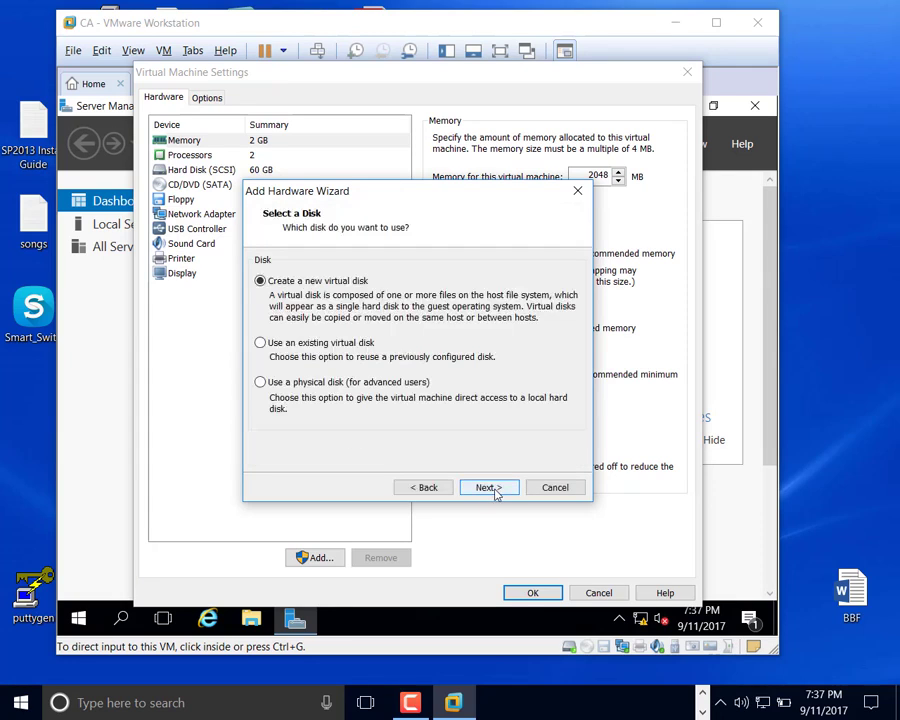
click(488, 487)
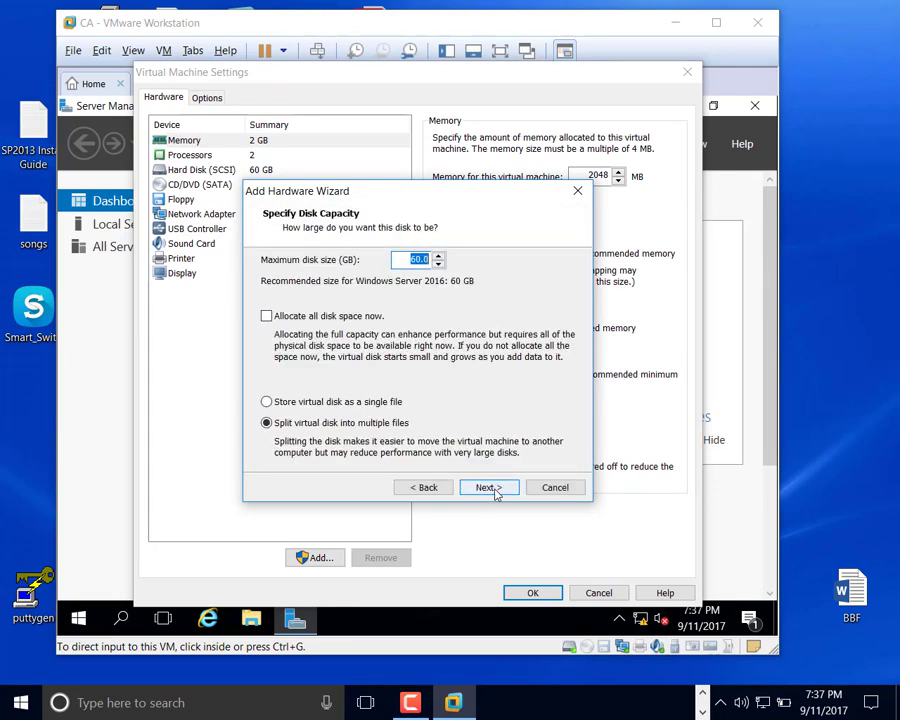
click(266, 401)
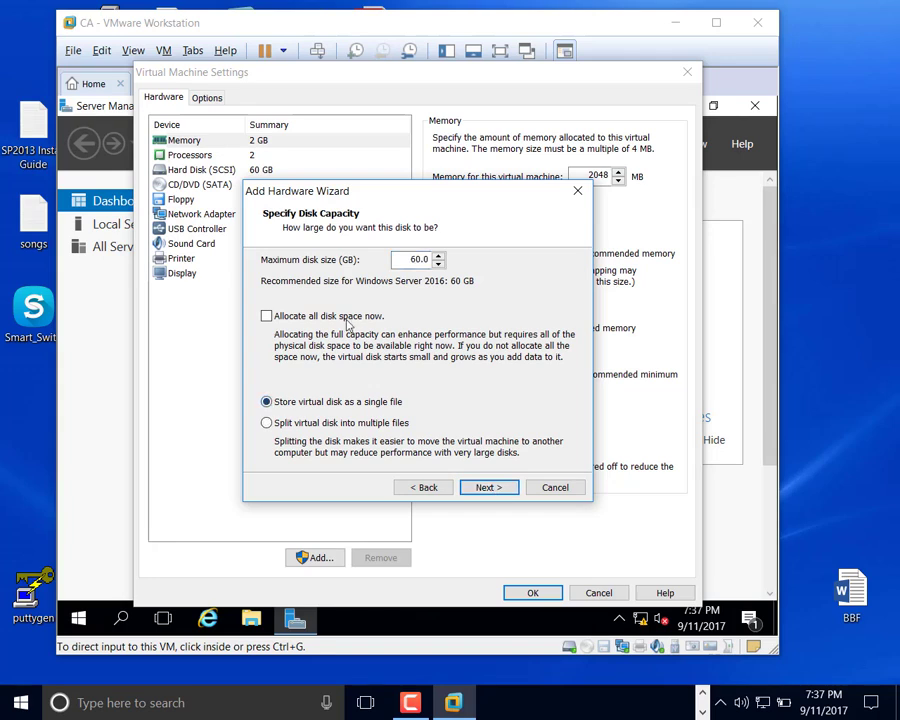
double_click(411, 262)
text(1)
click(484, 487)
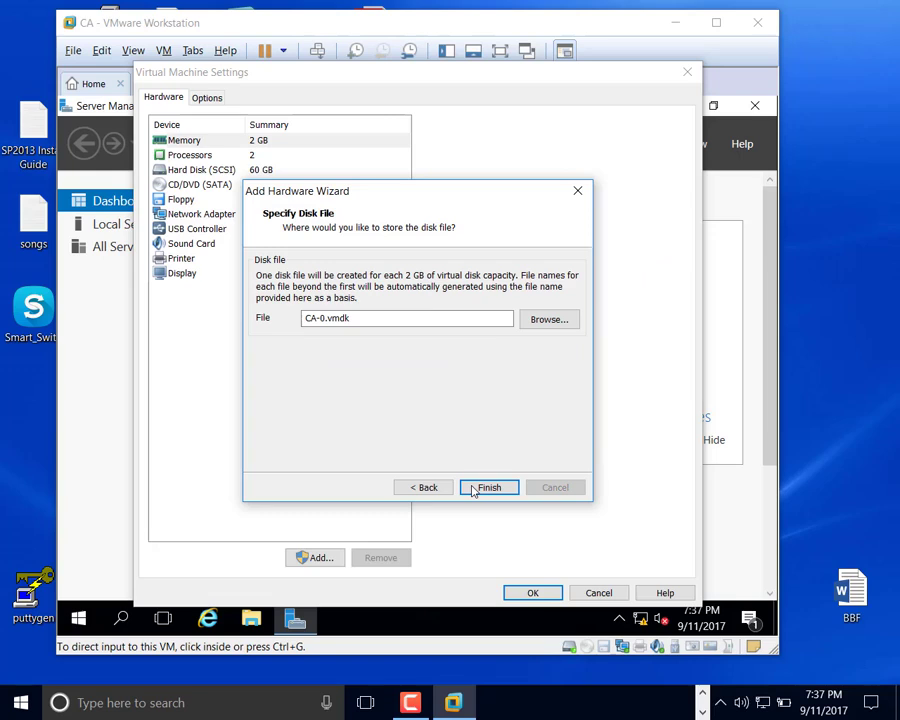
click(474, 489)
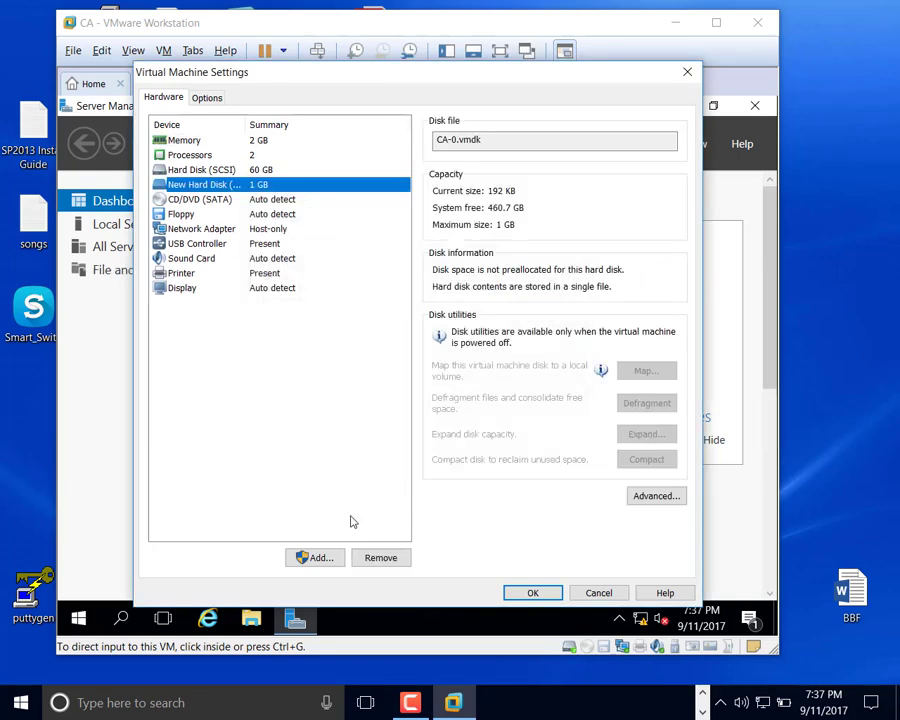
Step: Add a second new SCSI virtual hard disk with a maximum size of 1 GB, stored as a single file
click(316, 558)
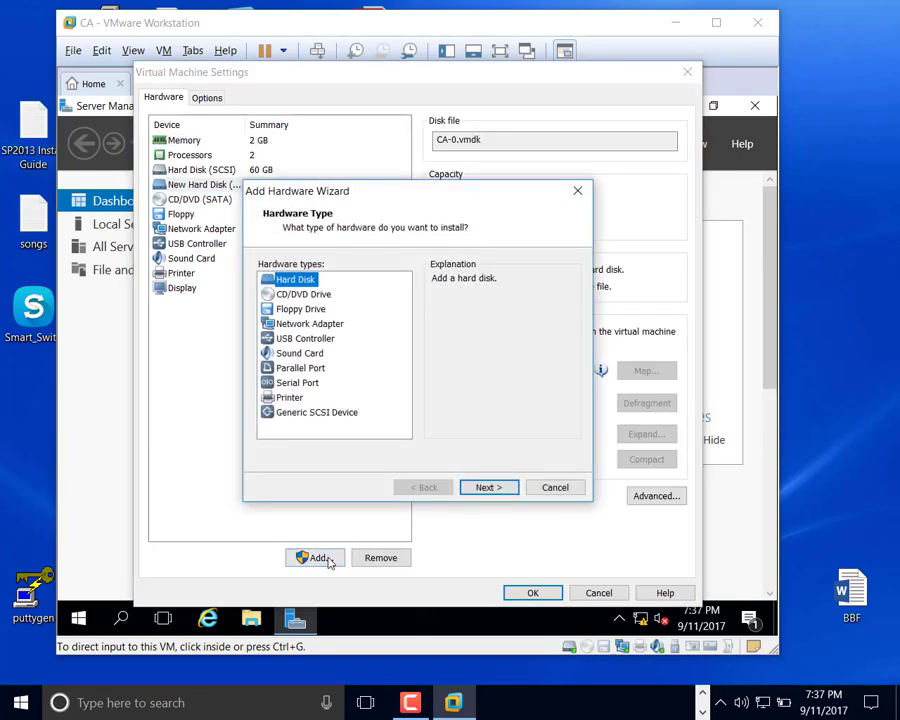
click(484, 487)
click(484, 488)
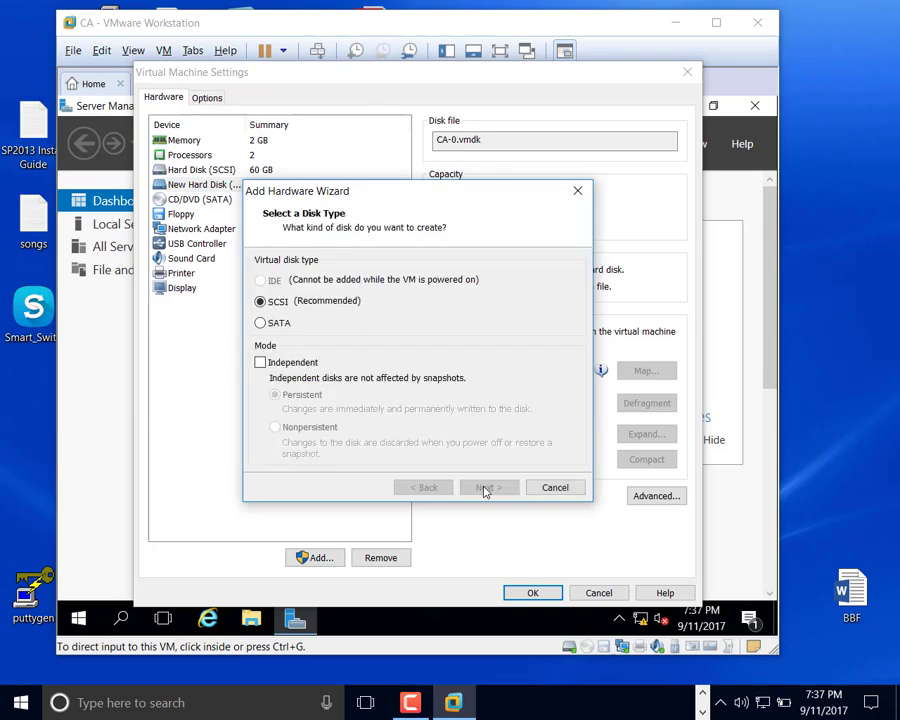
click(484, 488)
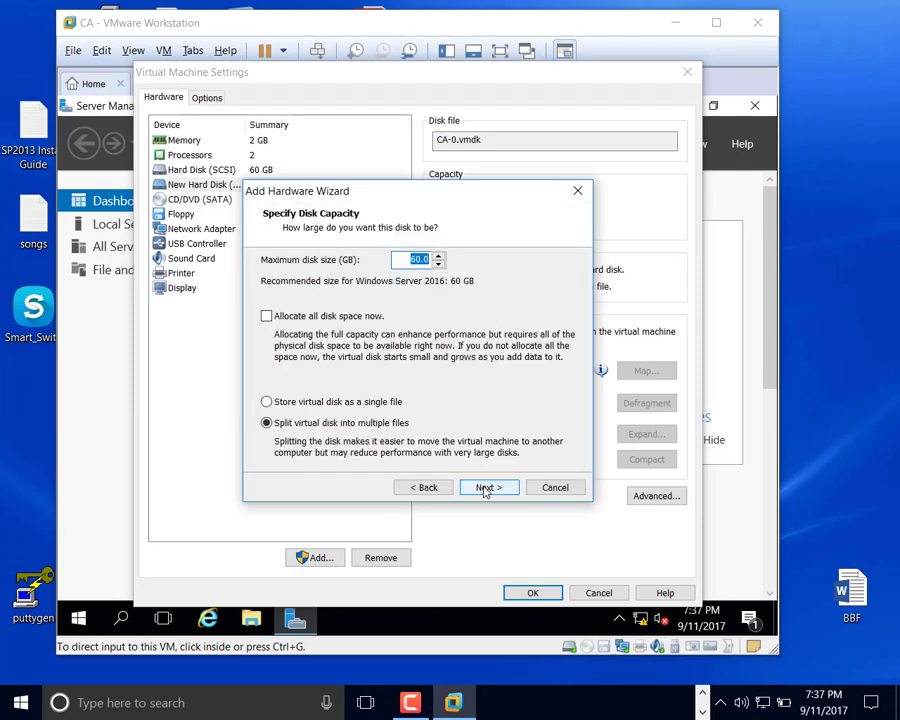
text(1)
click(276, 402)
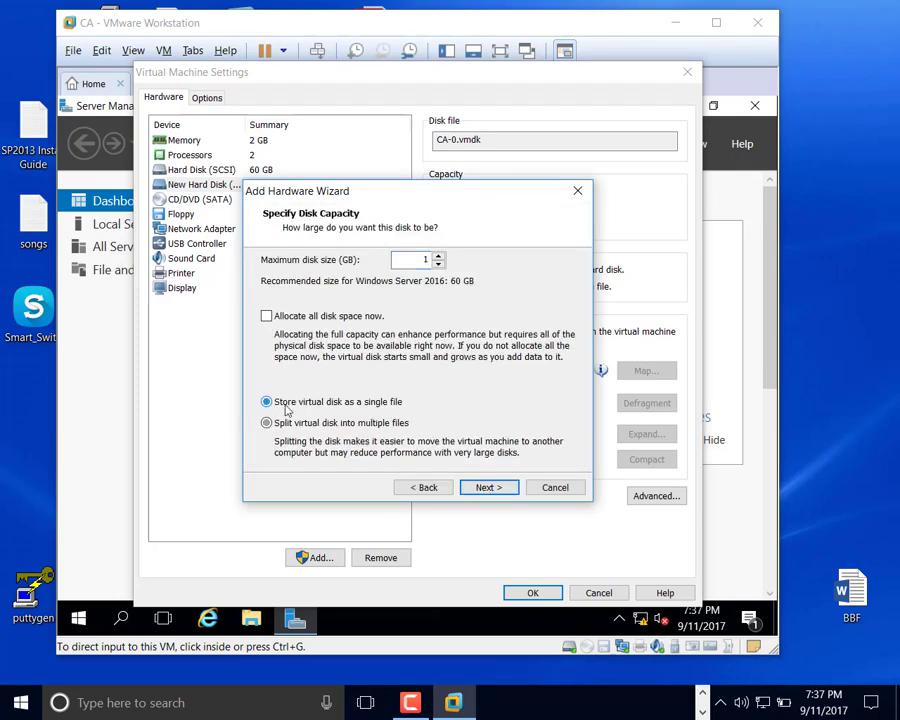
click(482, 487)
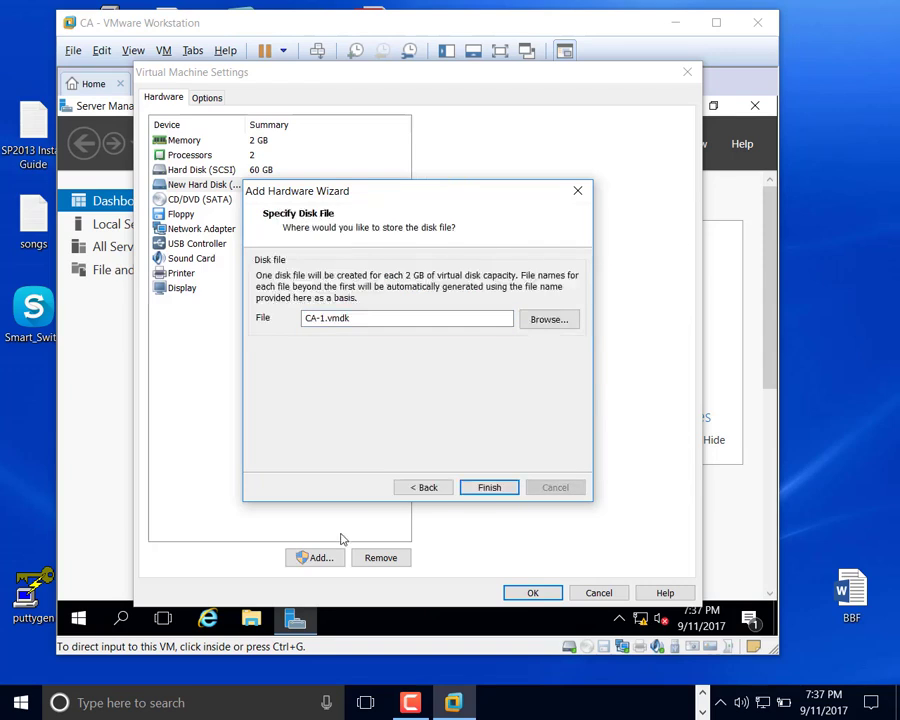
key(Return)
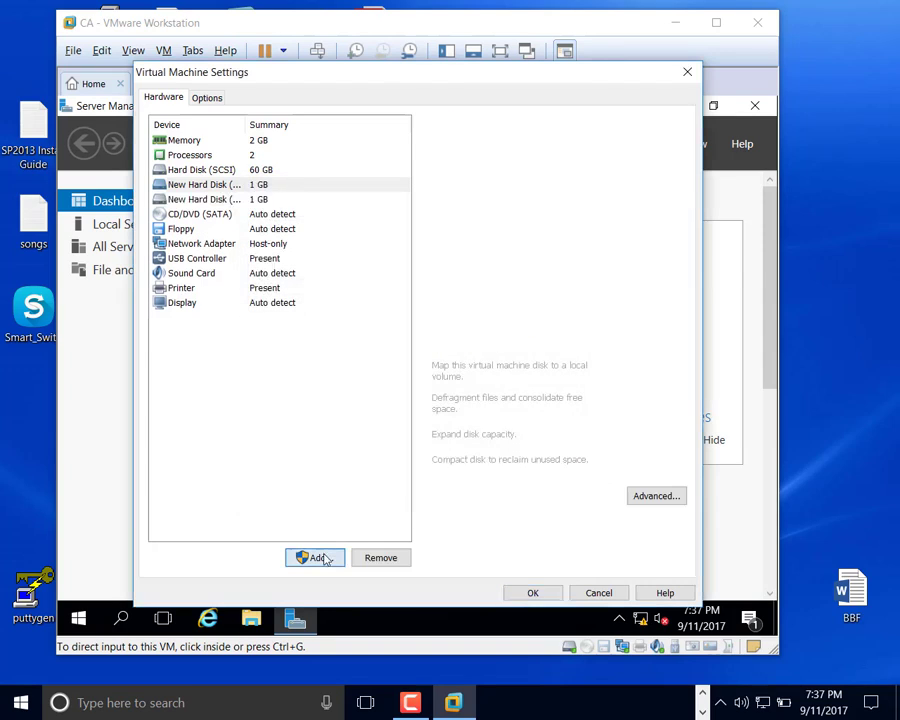
Step: Add a third new 1 GB SCSI virtual hard disk, stored as a single file
click(318, 558)
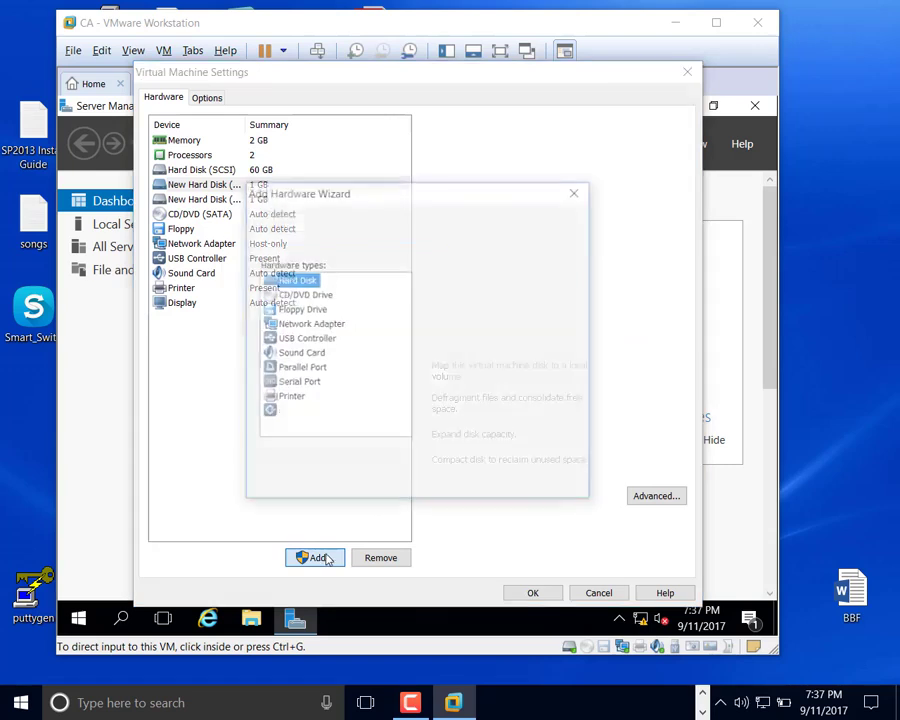
click(482, 487)
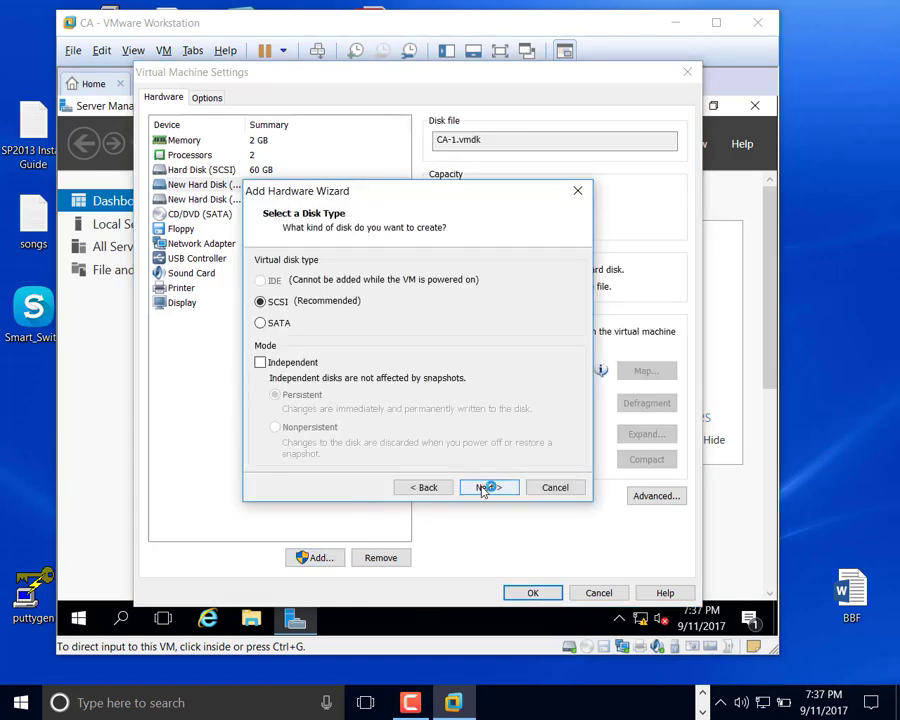
click(482, 488)
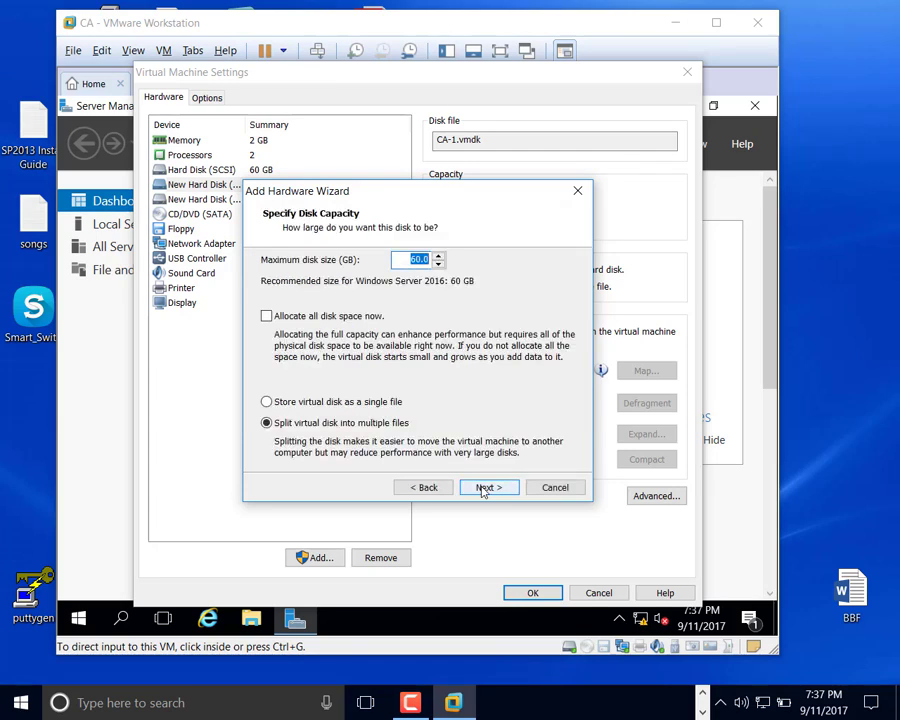
text(1)
click(266, 401)
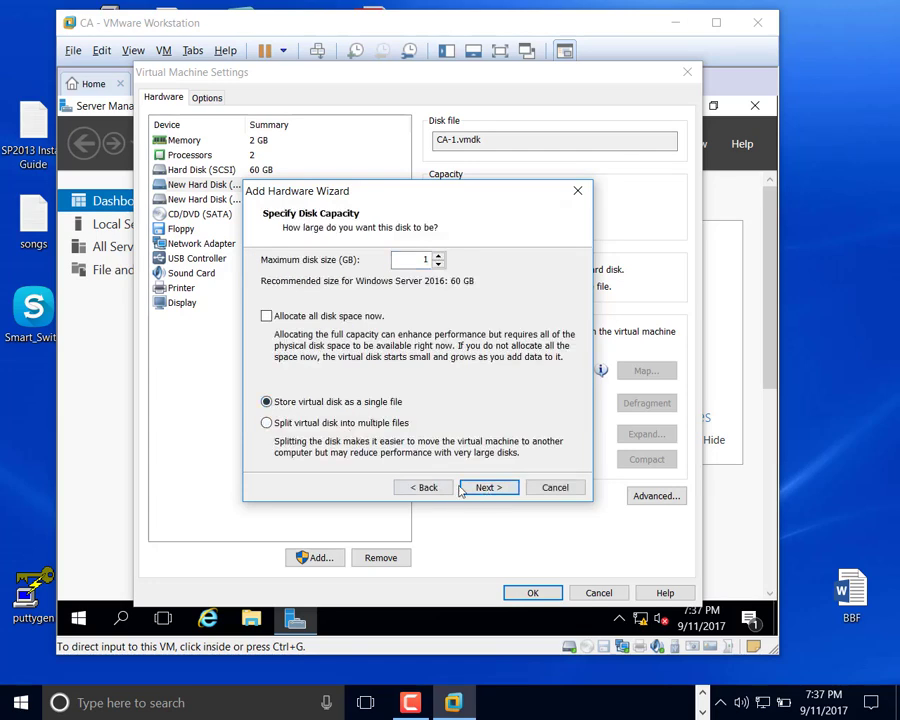
click(482, 488)
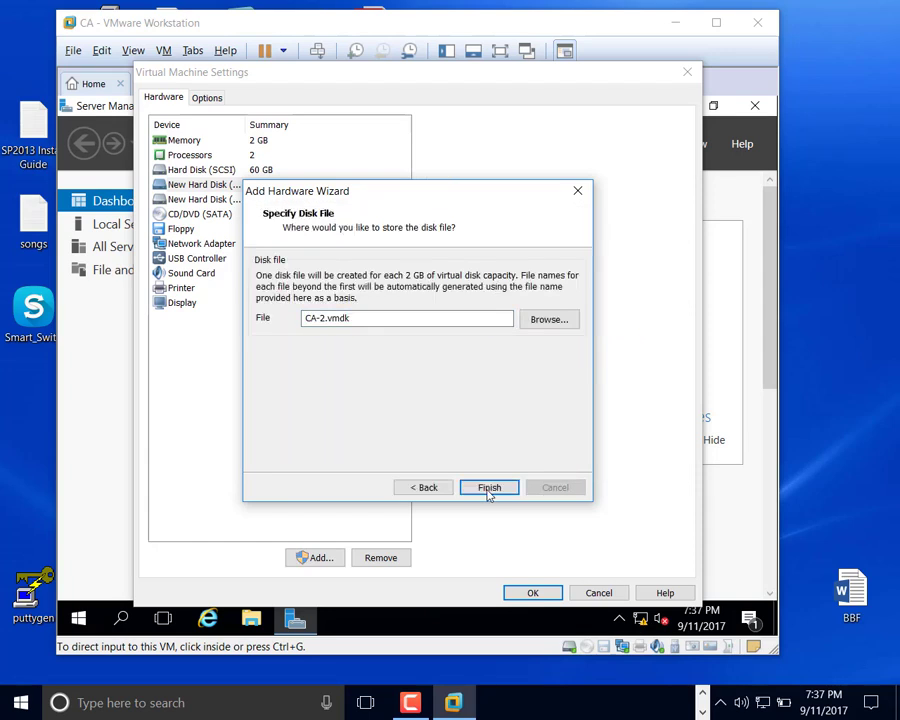
click(489, 488)
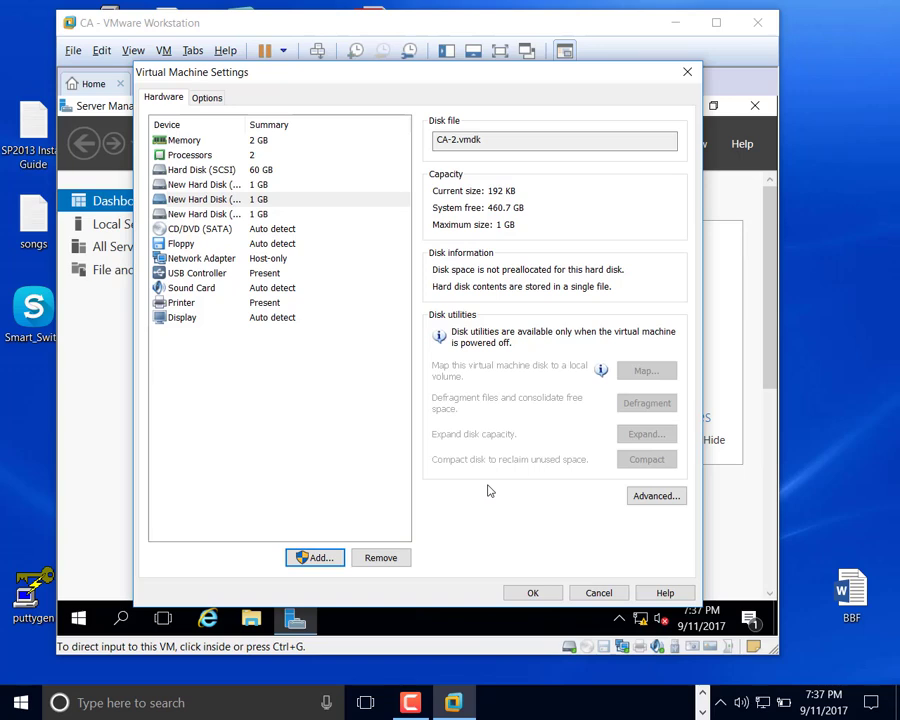
Step: Add a fourth new 1 GB SCSI virtual hard disk as a single file and apply the virtual machine settings
click(324, 557)
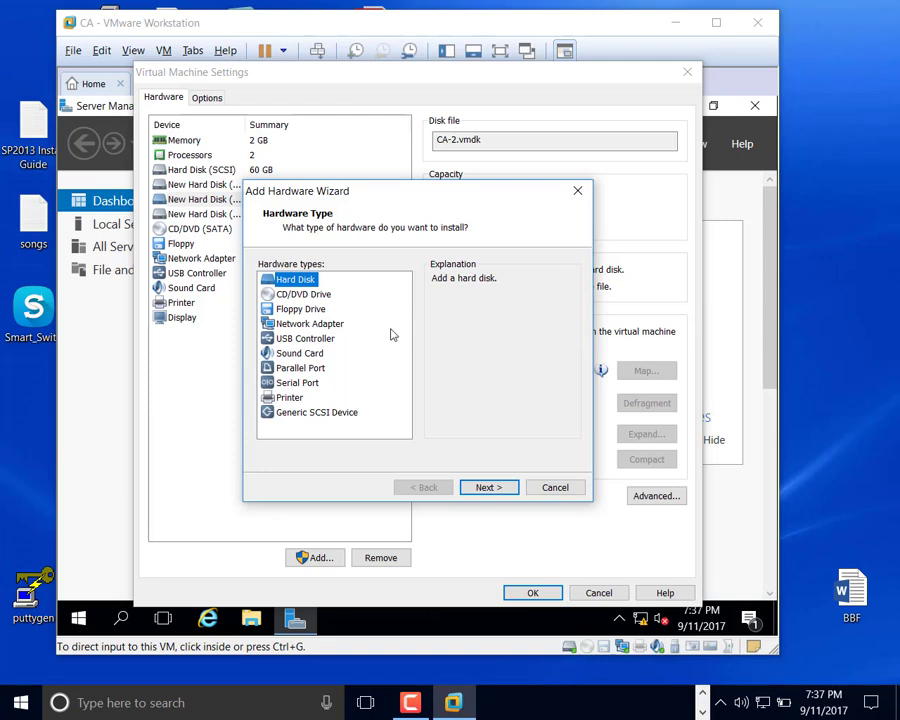
click(482, 490)
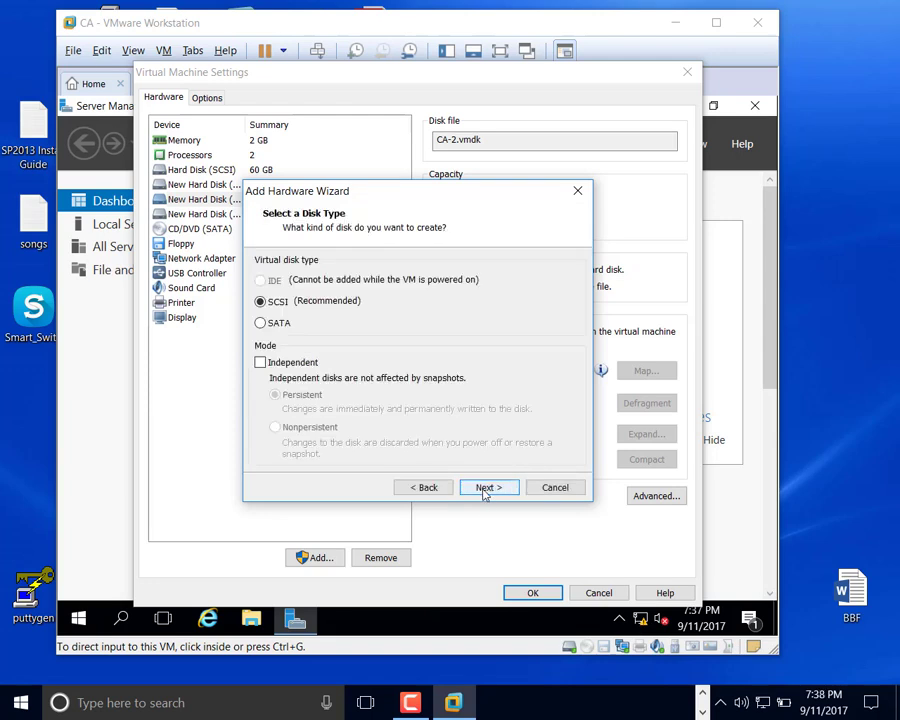
click(484, 491)
click(485, 489)
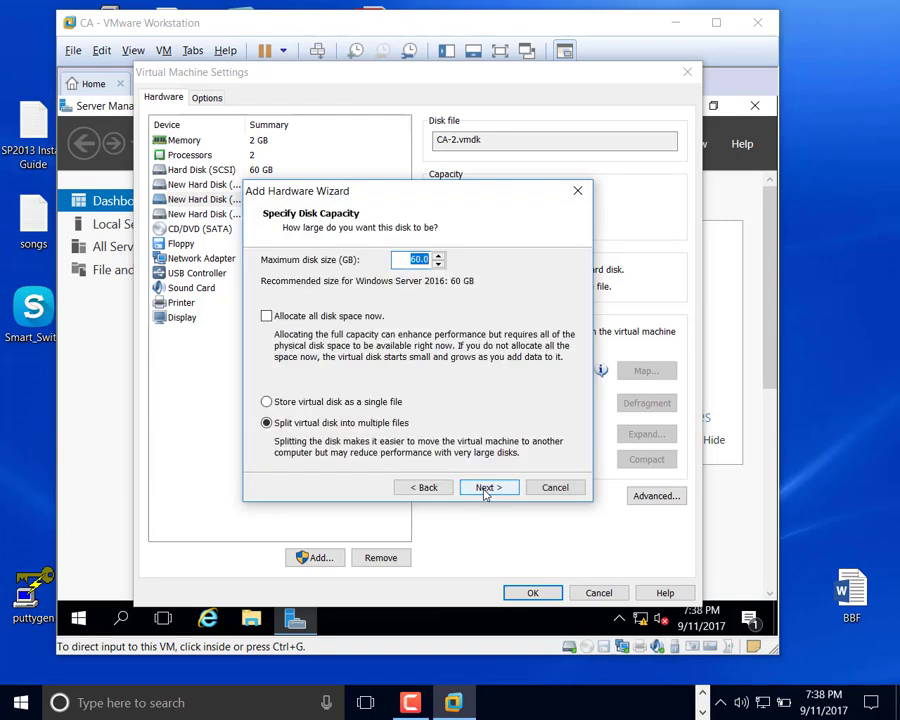
text(1)
click(266, 402)
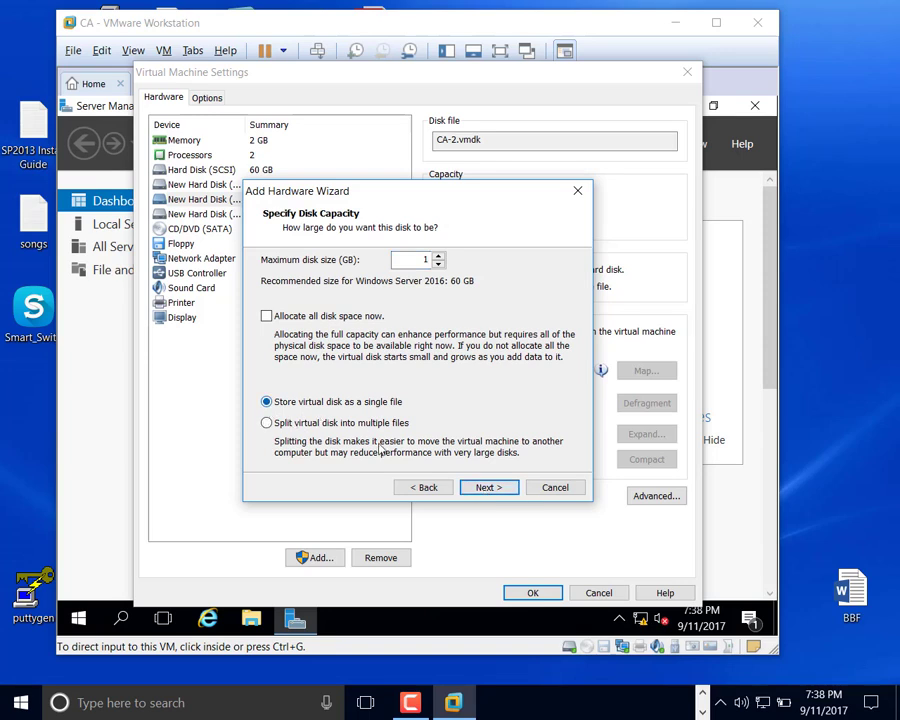
click(488, 488)
click(489, 488)
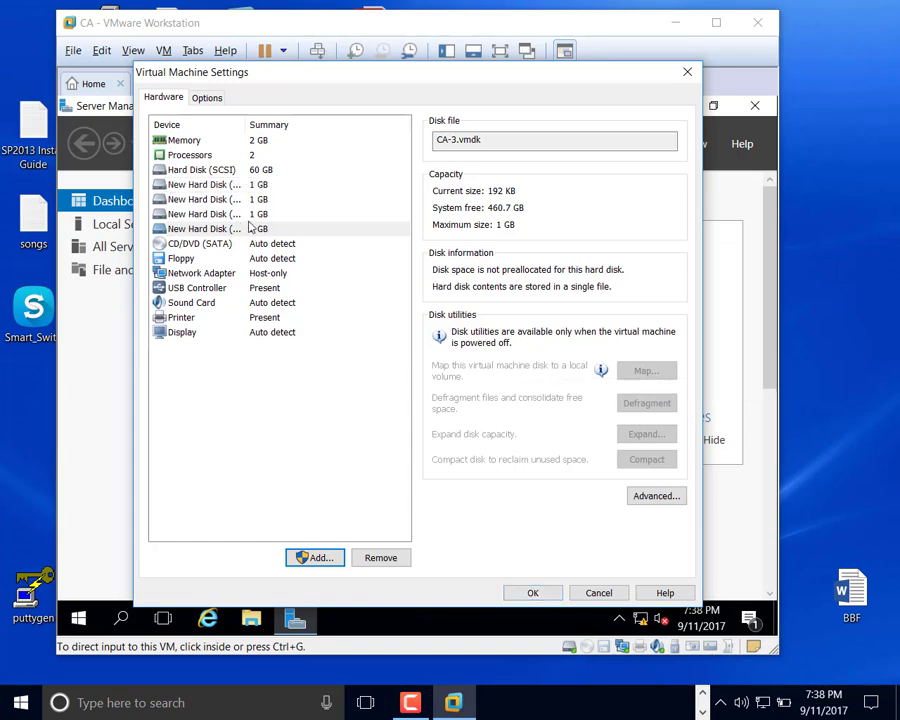
click(531, 592)
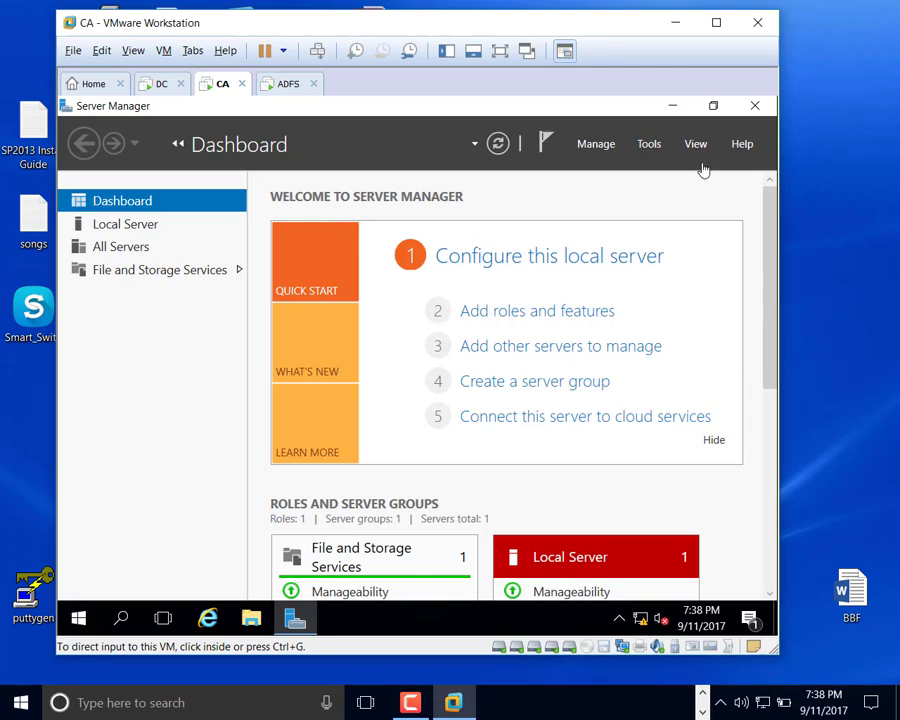
Step: Examine the guest's Local Server properties in Server Manager, including the hardware and total disk space details
click(673, 111)
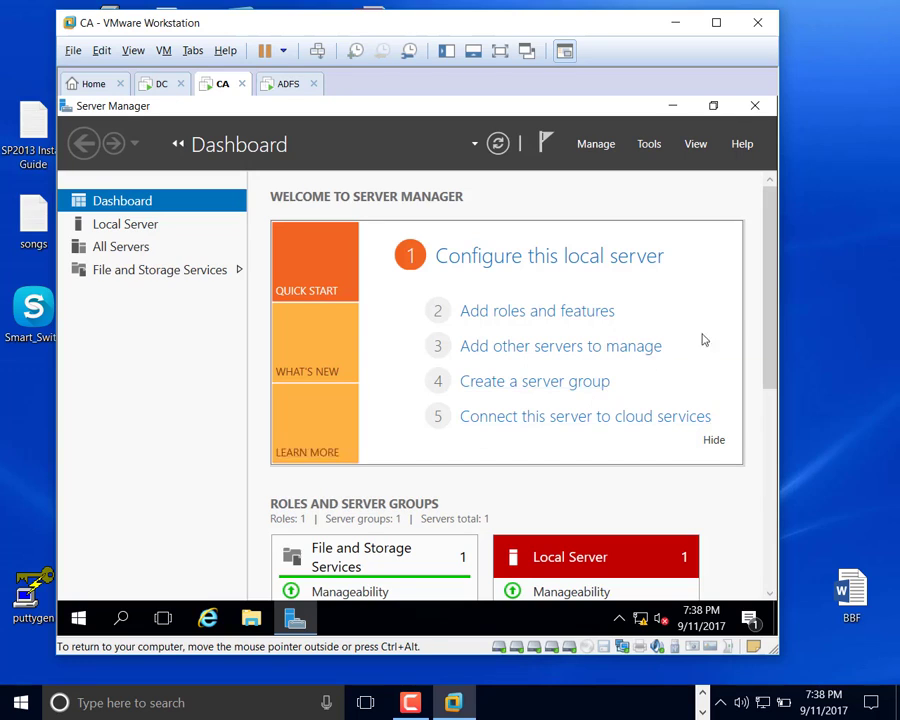
drag(769, 251, 763, 272)
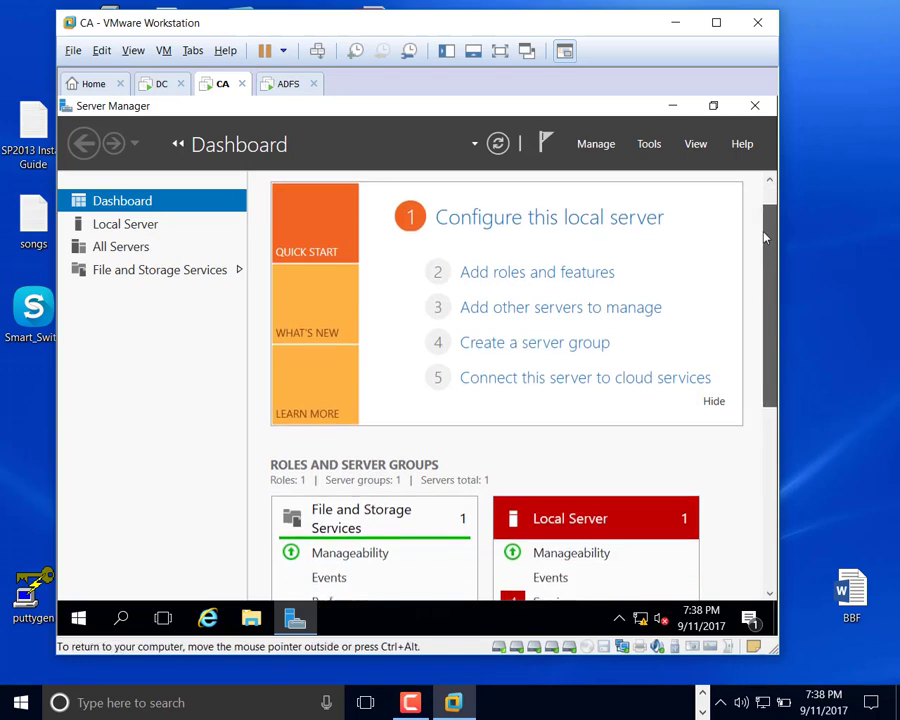
scroll(500, 300, up, 2)
click(128, 226)
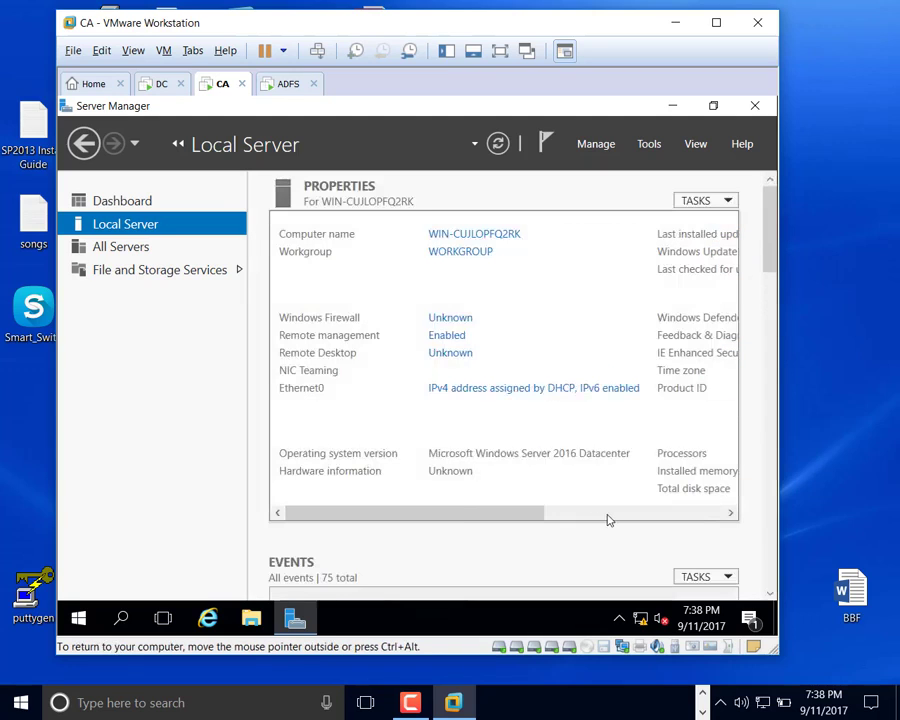
click(608, 519)
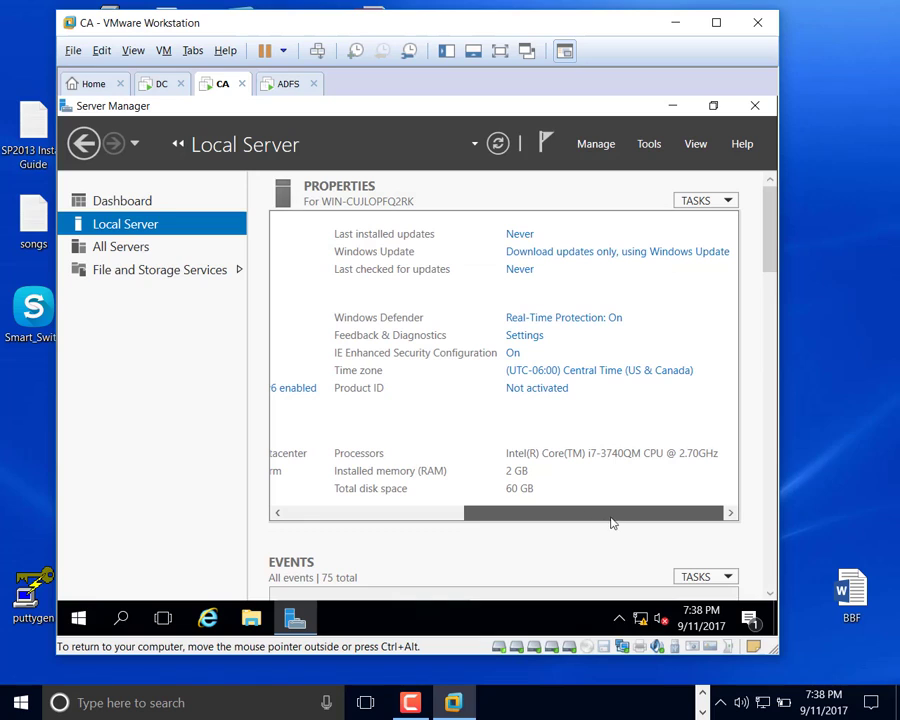
drag(570, 516, 530, 516)
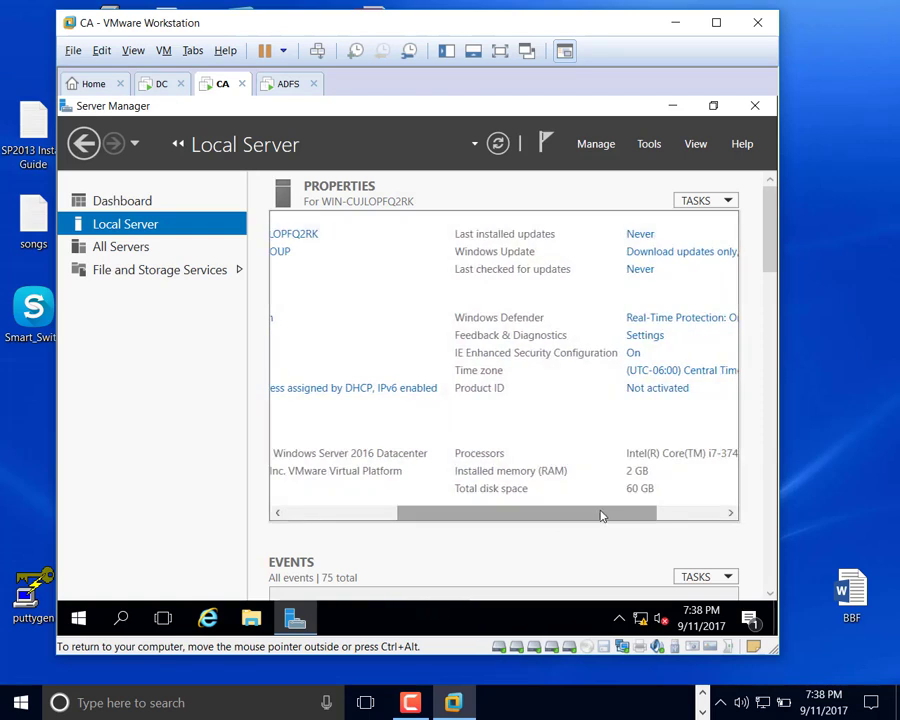
drag(636, 515, 524, 532)
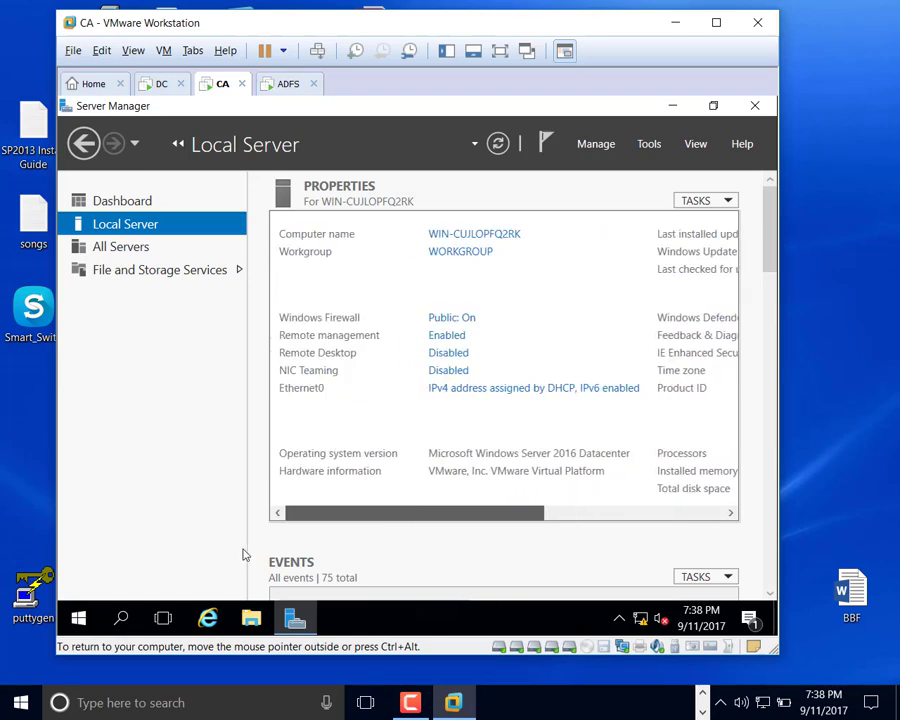
Step: Open the Computer Management console from Server Manager in the guest
click(655, 155)
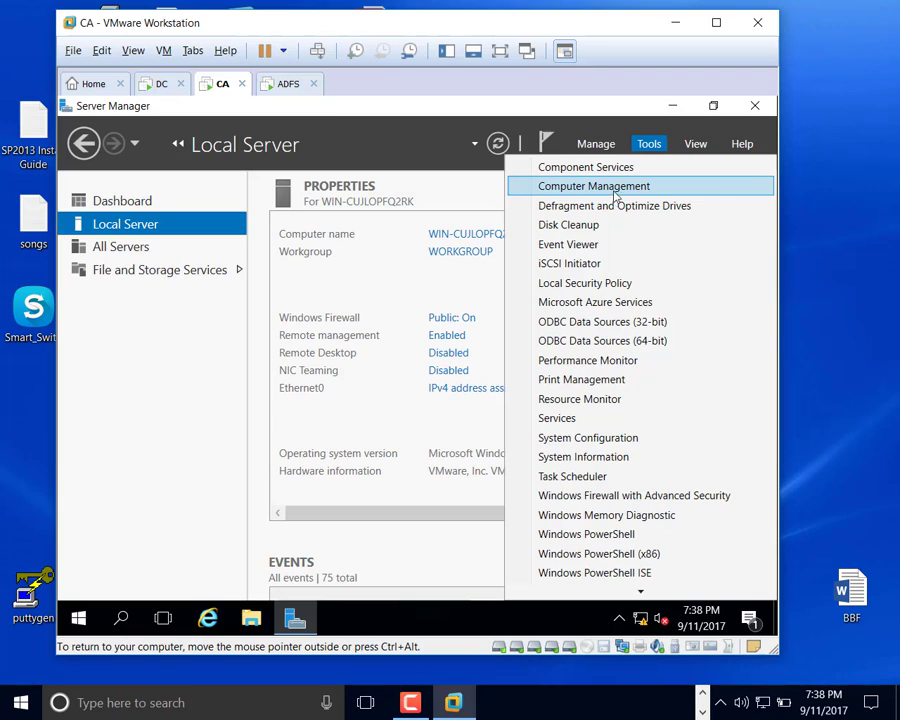
click(618, 188)
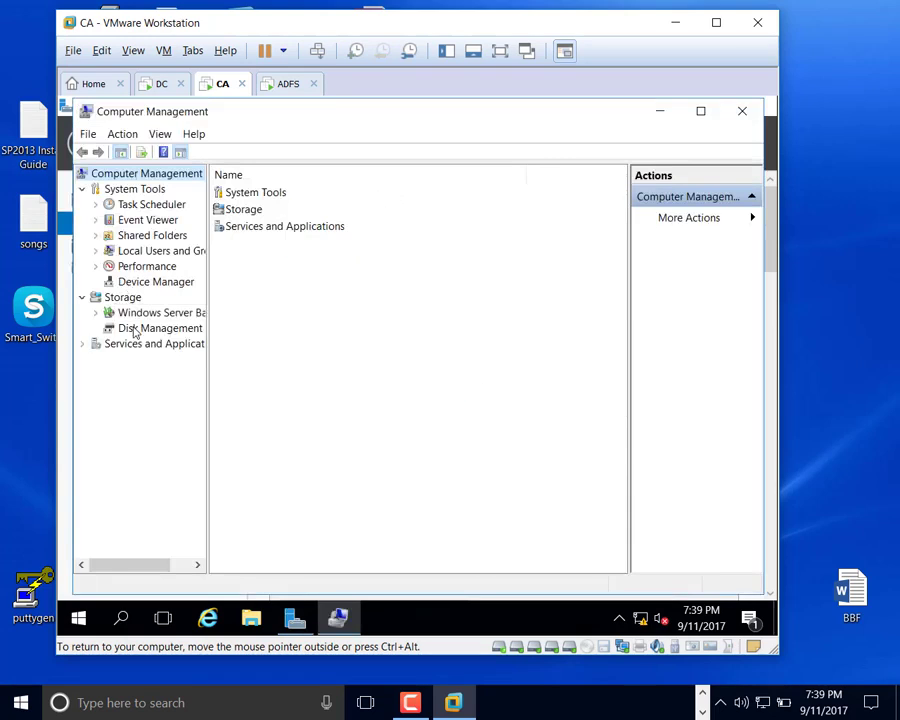
Step: Open Disk Management and enlarge the graphical disk view to examine the status of the added disks
click(136, 331)
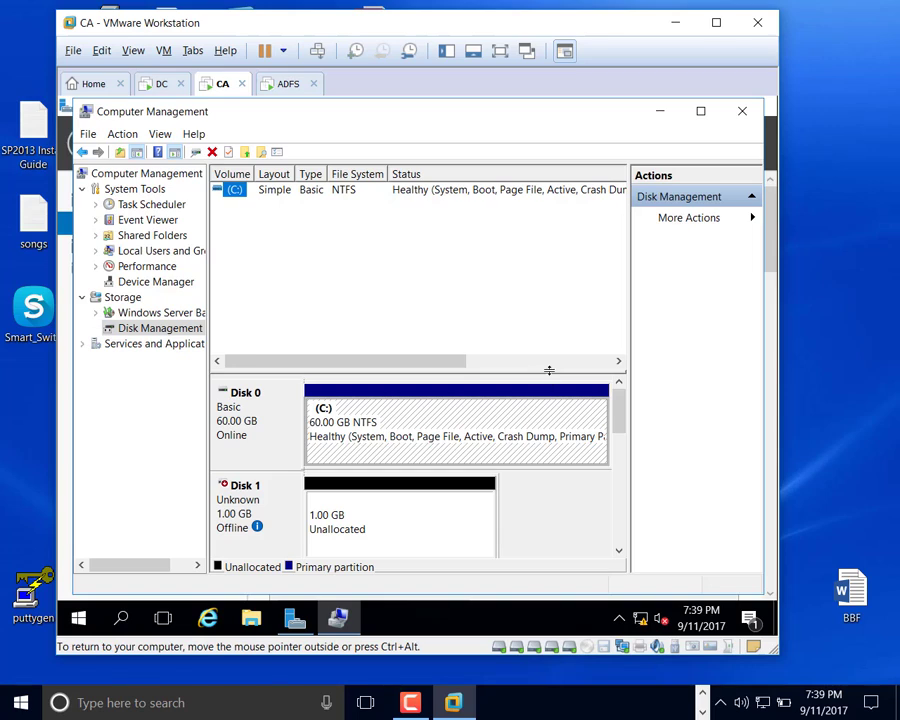
drag(549, 370, 538, 327)
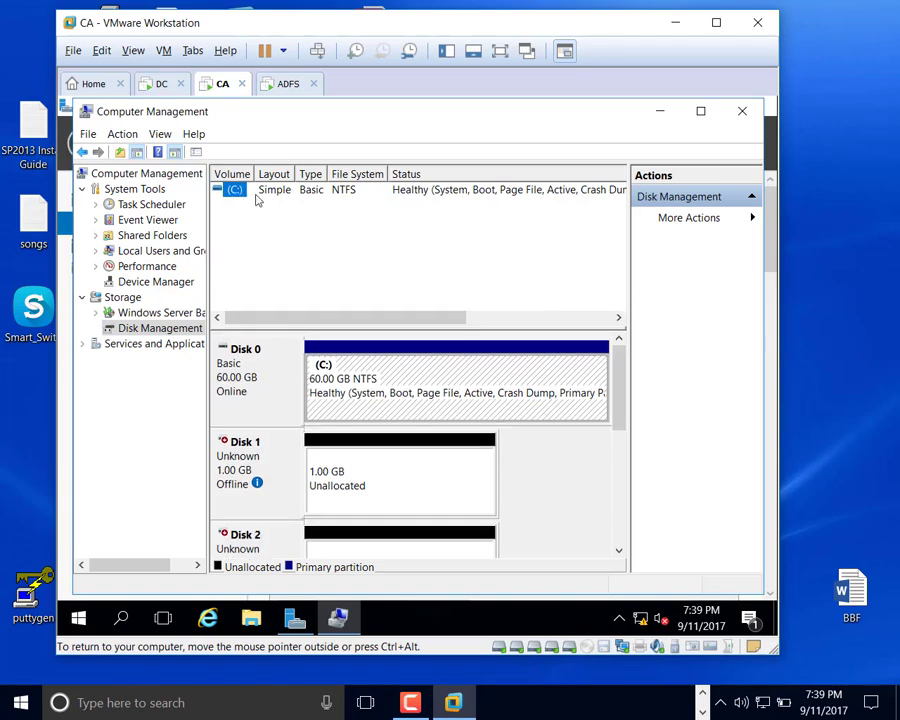
drag(375, 328, 384, 230)
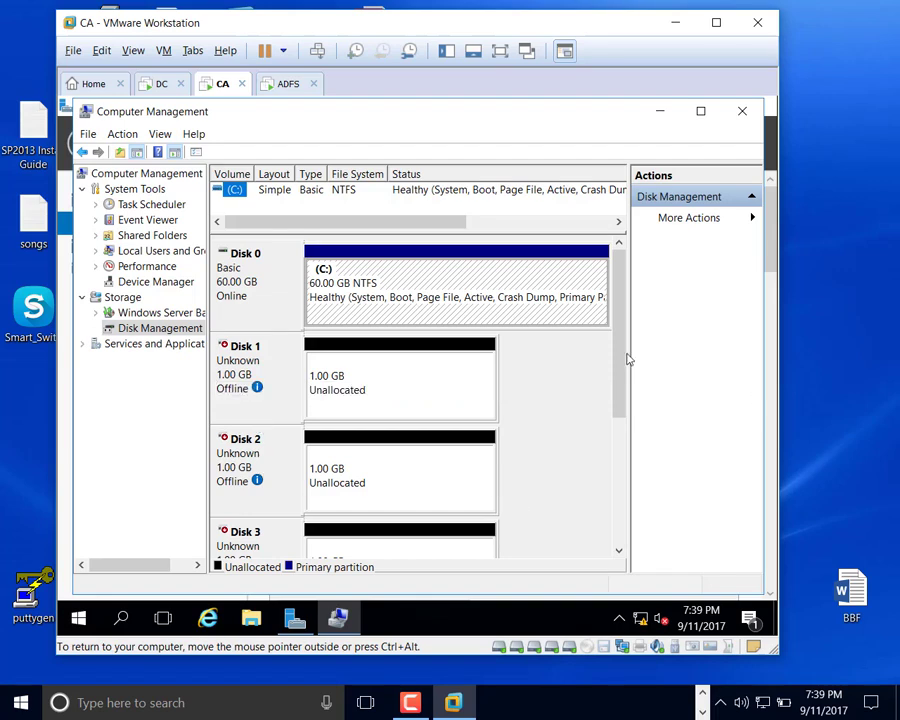
drag(620, 357, 595, 346)
mouse_move(224, 390)
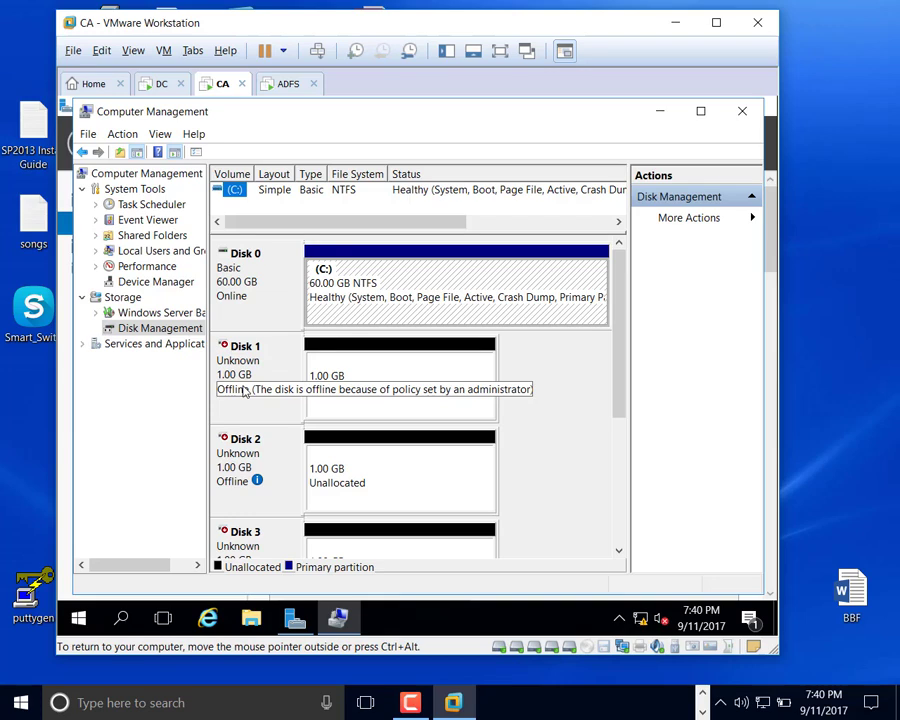
Step: Bring Disk 1, Disk 2, Disk 3 and Disk 4 online in Disk Management
right_click(263, 367)
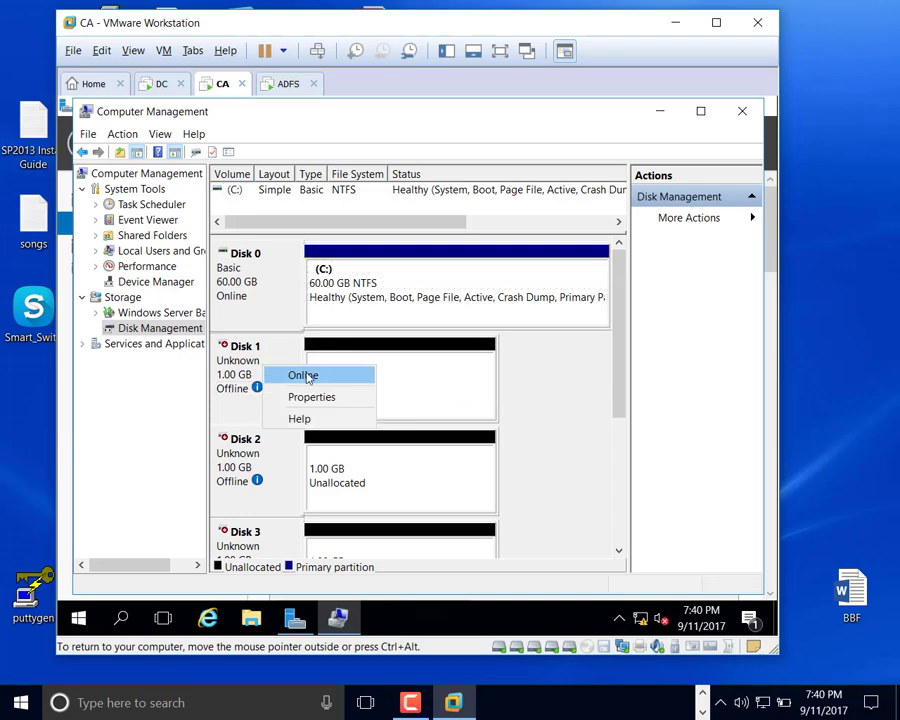
click(303, 375)
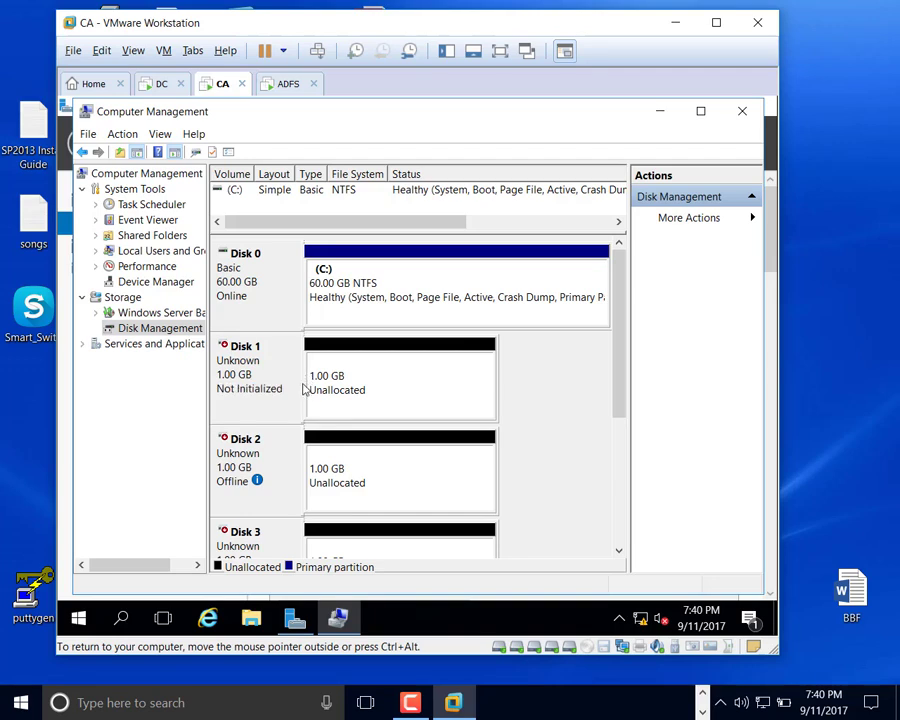
right_click(263, 466)
click(289, 474)
scroll(621, 372, down, 3)
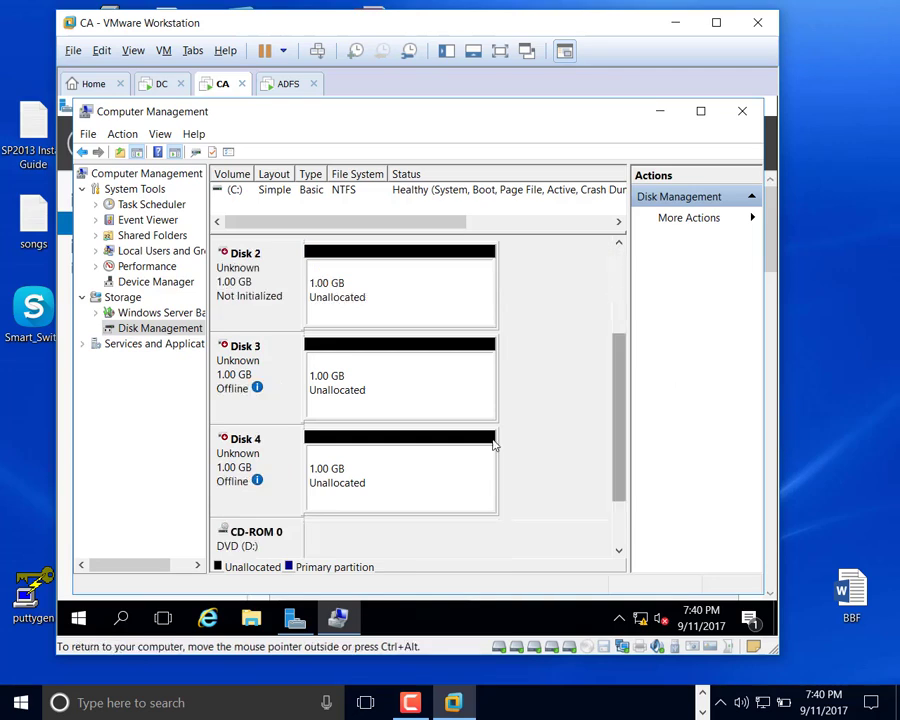
right_click(262, 368)
click(277, 376)
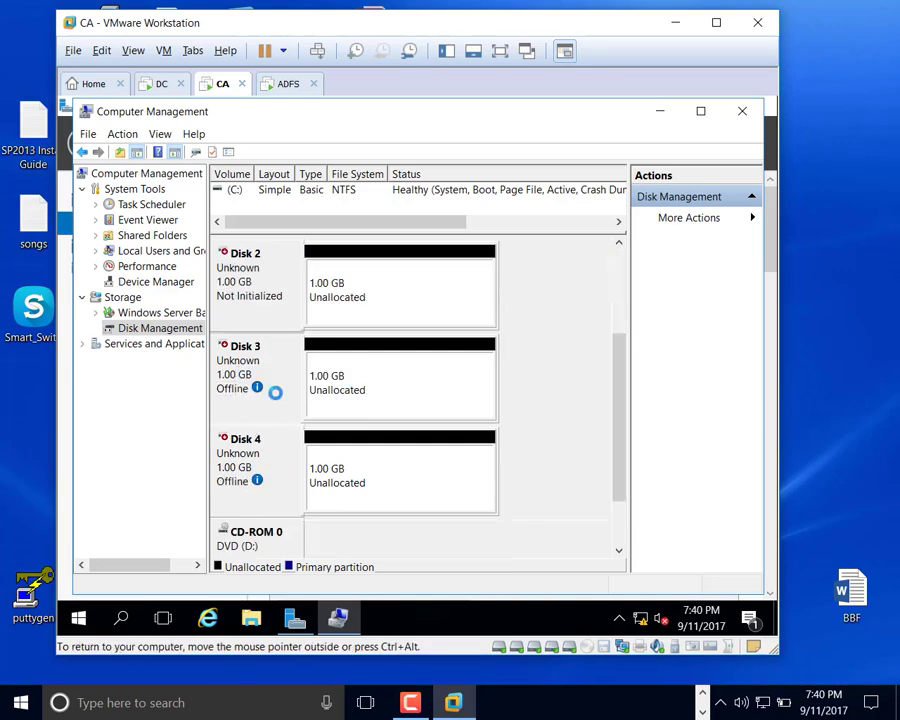
right_click(246, 441)
click(281, 452)
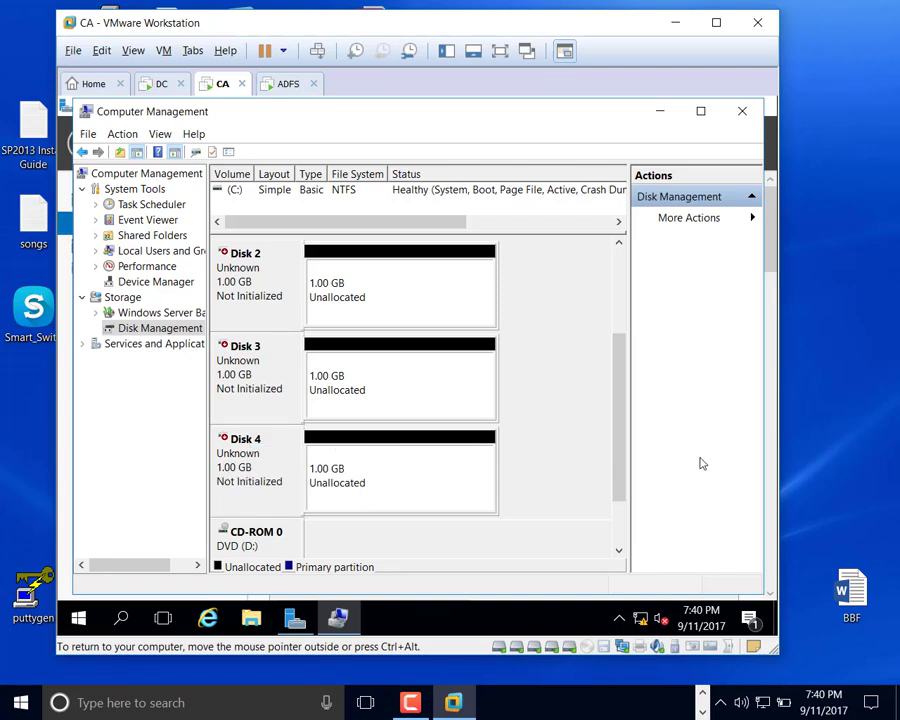
Step: Initialize Disks 1 to 4 with the MBR (Master Boot Record) partition style
drag(623, 438, 619, 389)
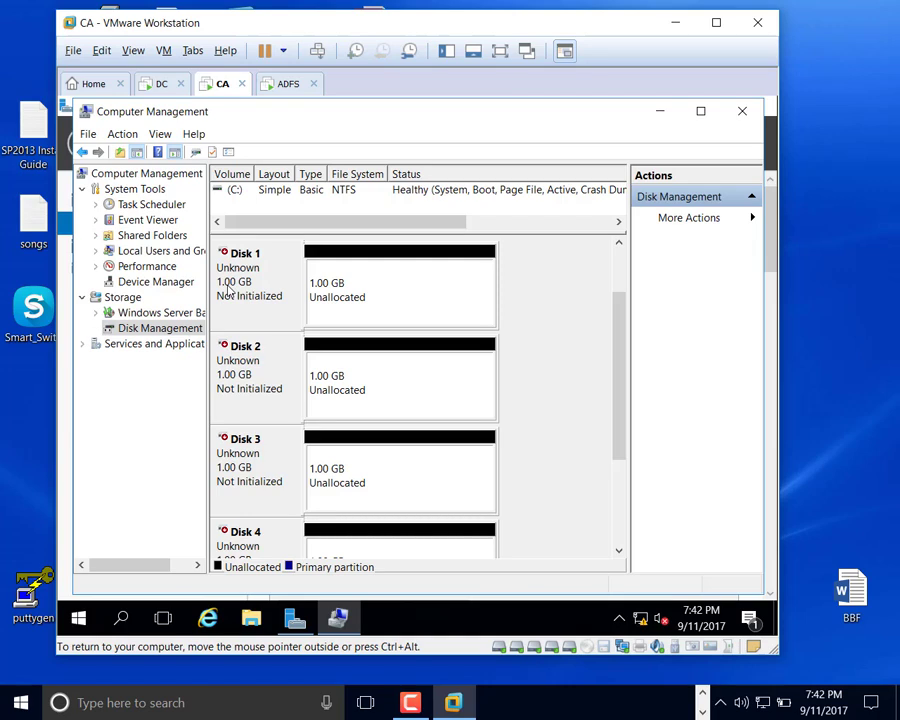
right_click(258, 267)
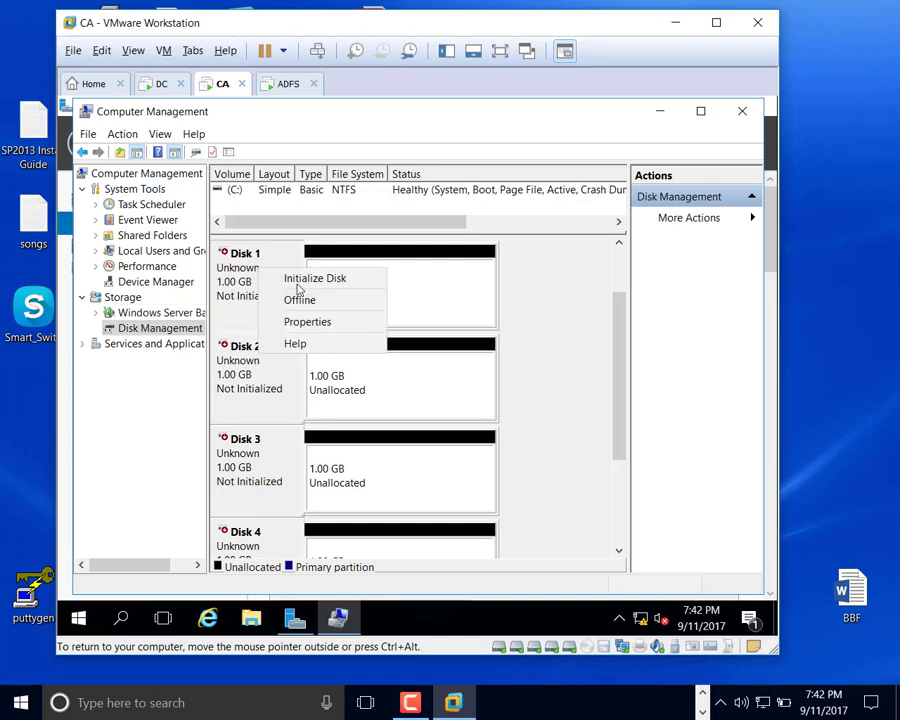
click(325, 285)
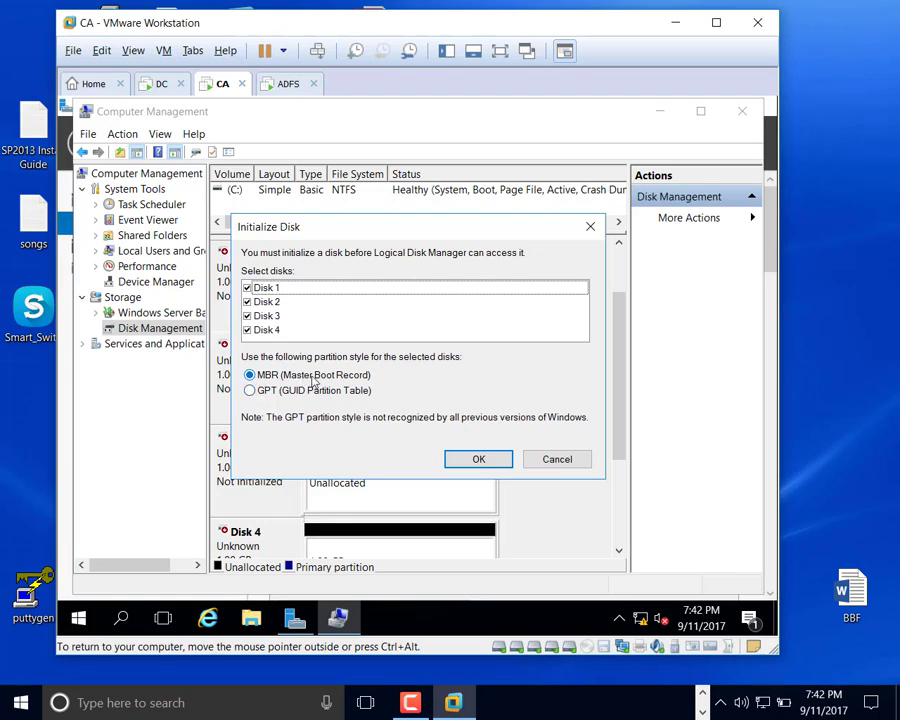
click(486, 466)
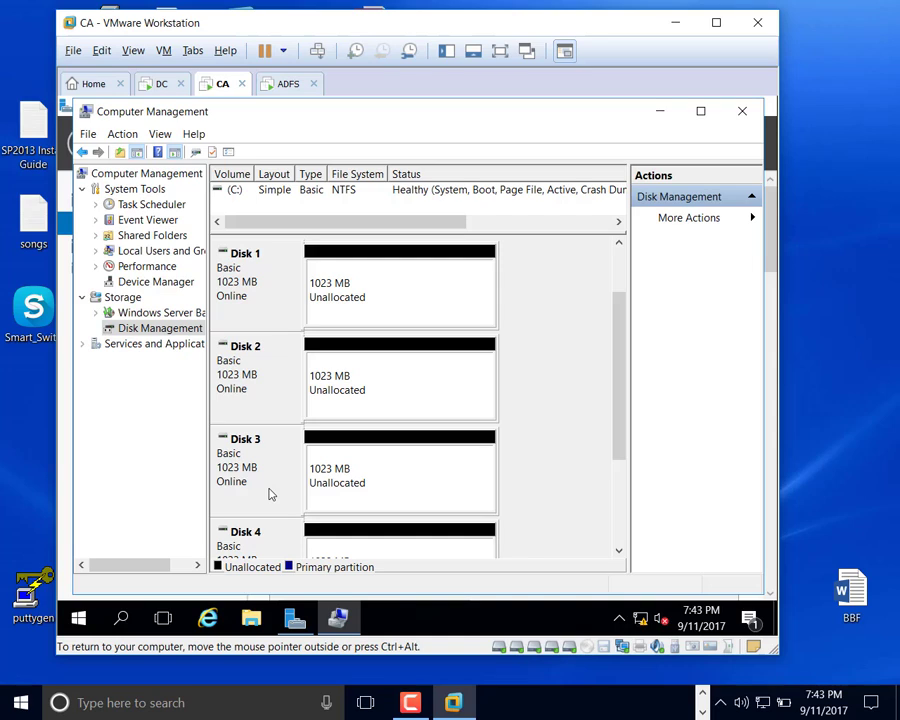
Step: Start a new simple volume of 250 MB in Disk 1's unallocated space, keeping the default drive letter
right_click(357, 294)
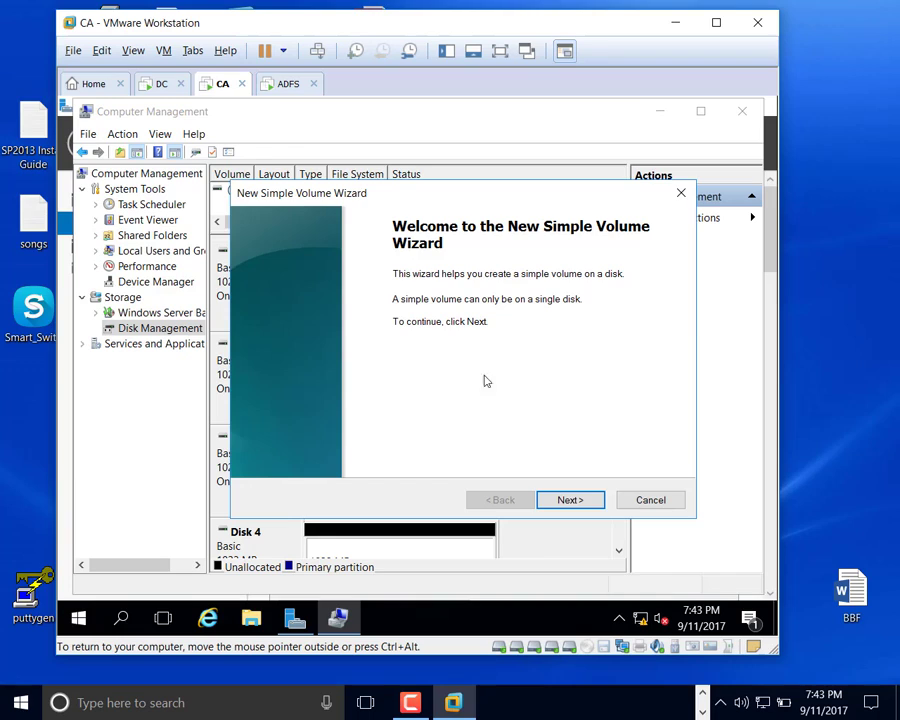
click(579, 498)
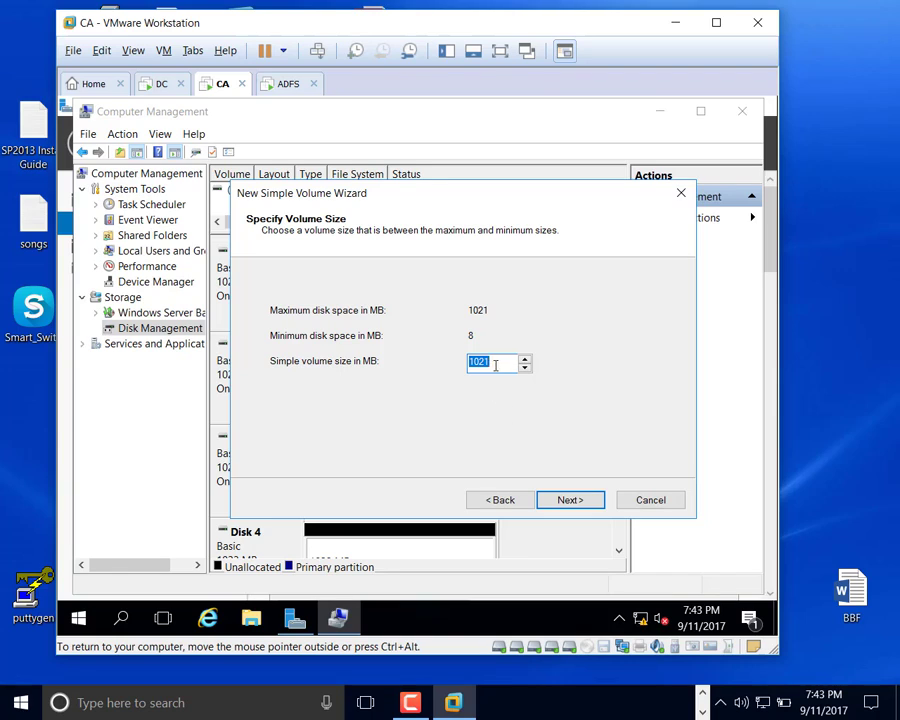
text(250)
click(575, 501)
click(577, 504)
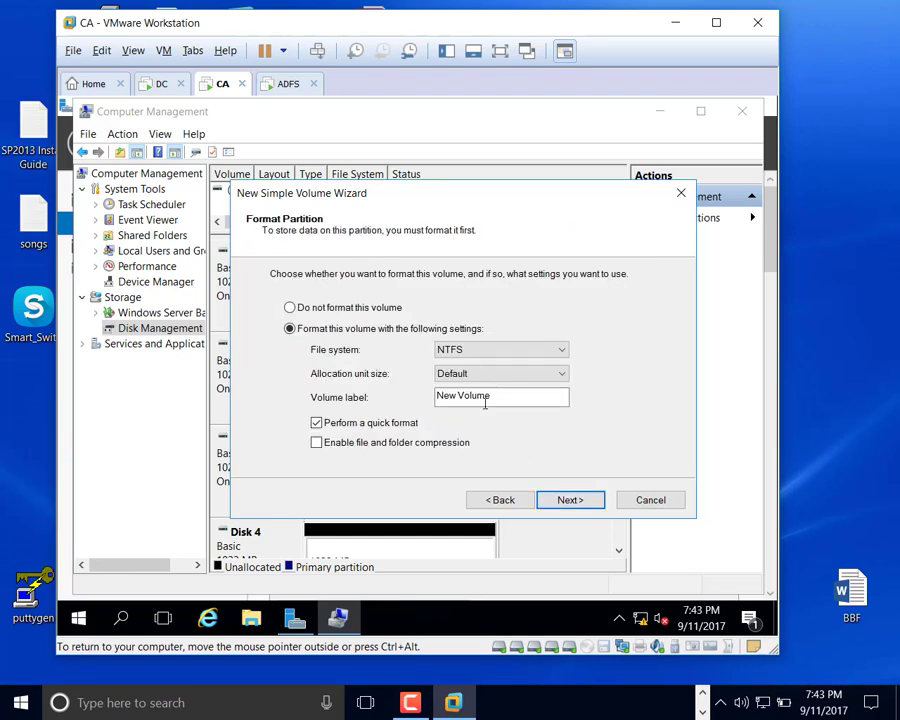
Step: Label the simple volume "Simple", keep NTFS with quick format, and create it
drag(484, 400, 372, 397)
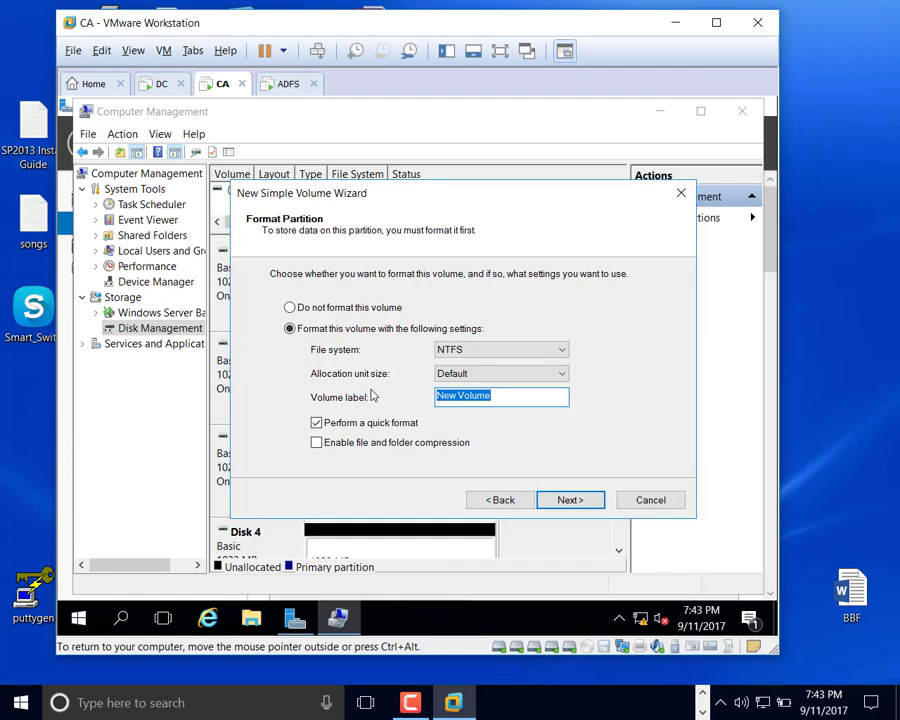
click(480, 394)
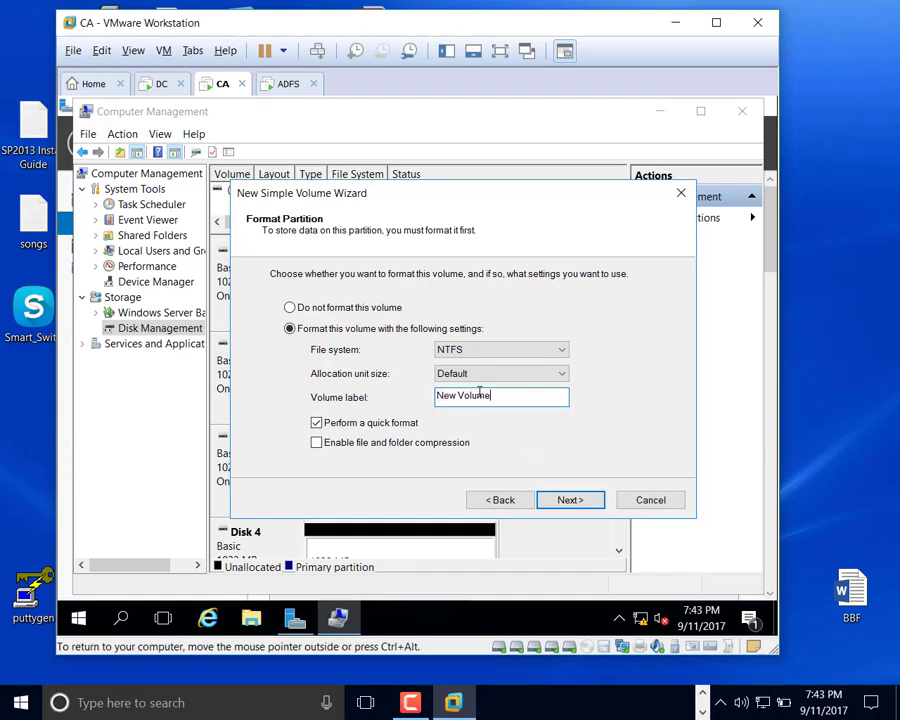
drag(480, 392, 312, 371)
text(Simple)
click(563, 500)
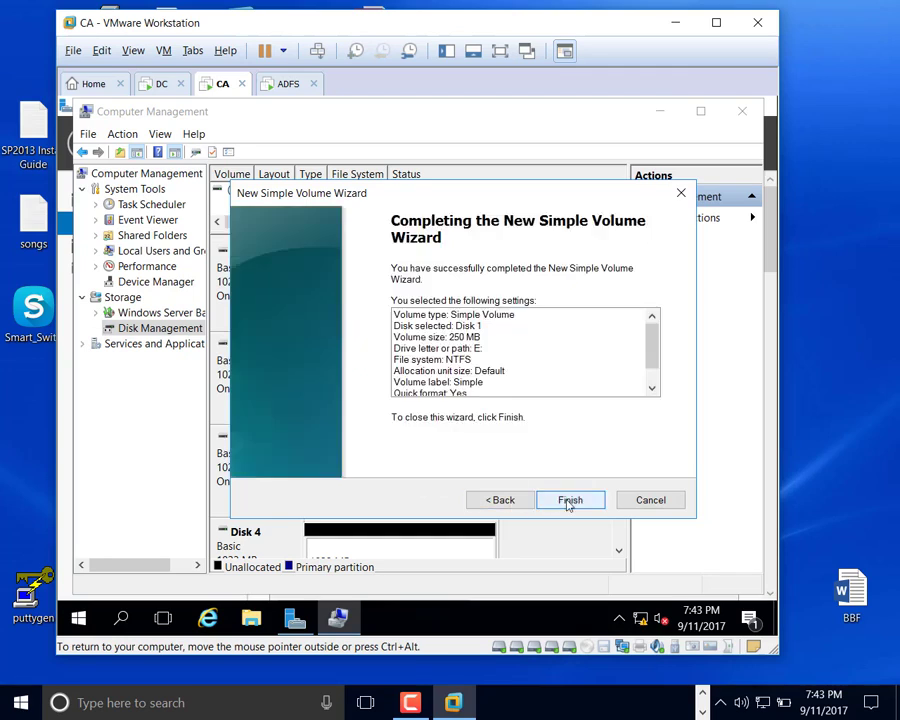
click(568, 499)
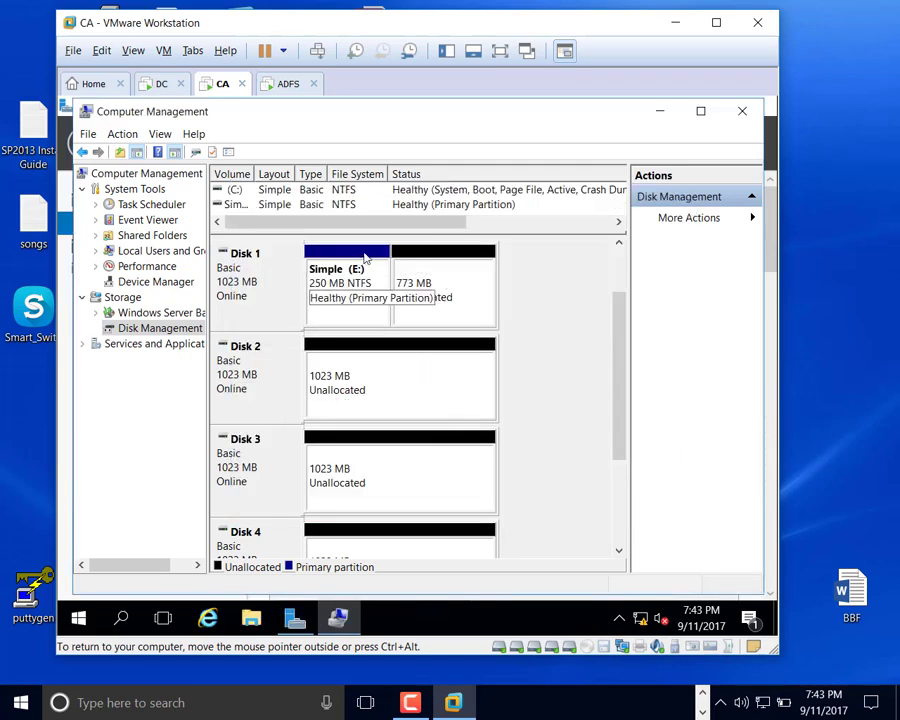
Step: Widen the Volume column to show full volume names and adjust the height of the volume list
drag(411, 232, 406, 323)
drag(255, 174, 296, 175)
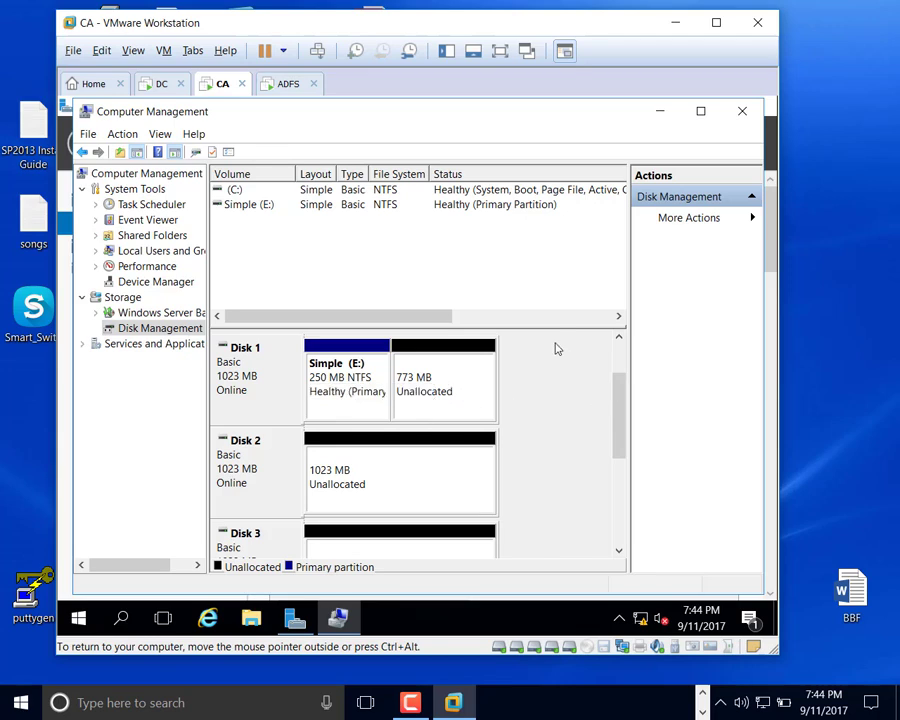
drag(555, 328, 554, 272)
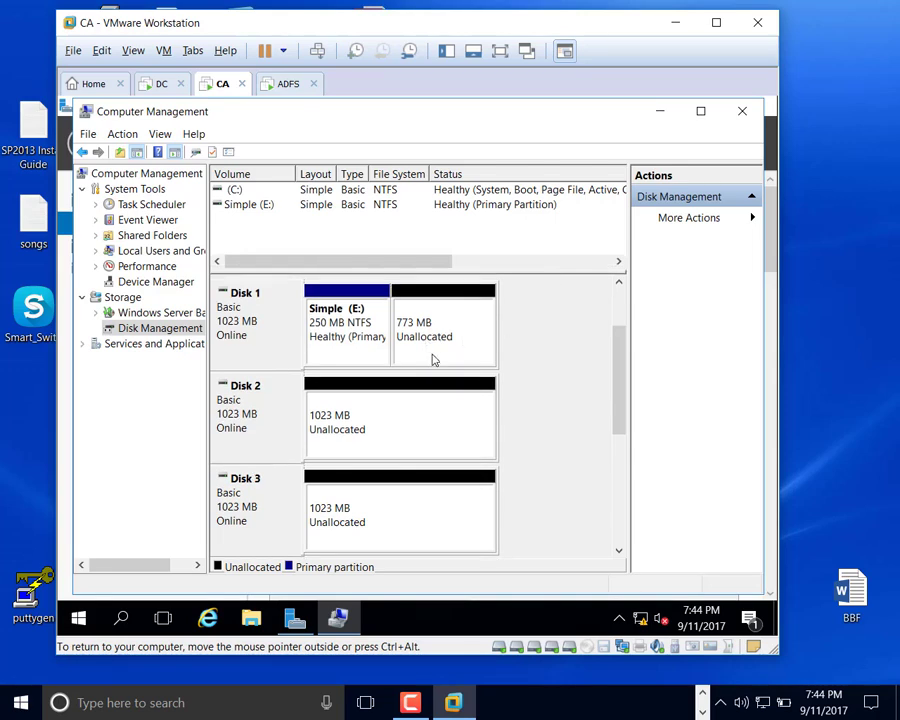
right_click(428, 416)
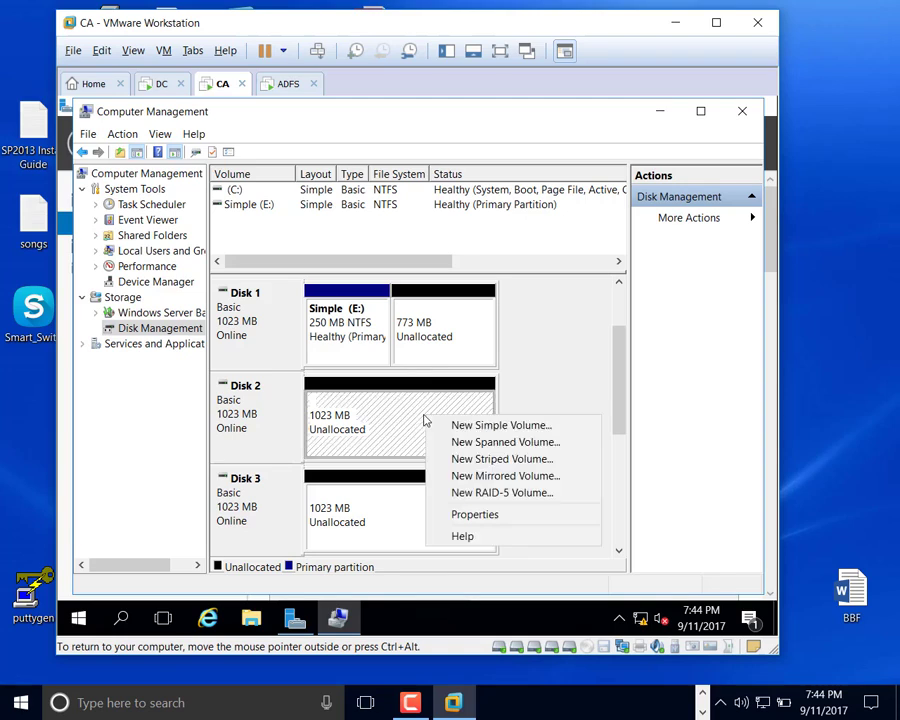
click(516, 460)
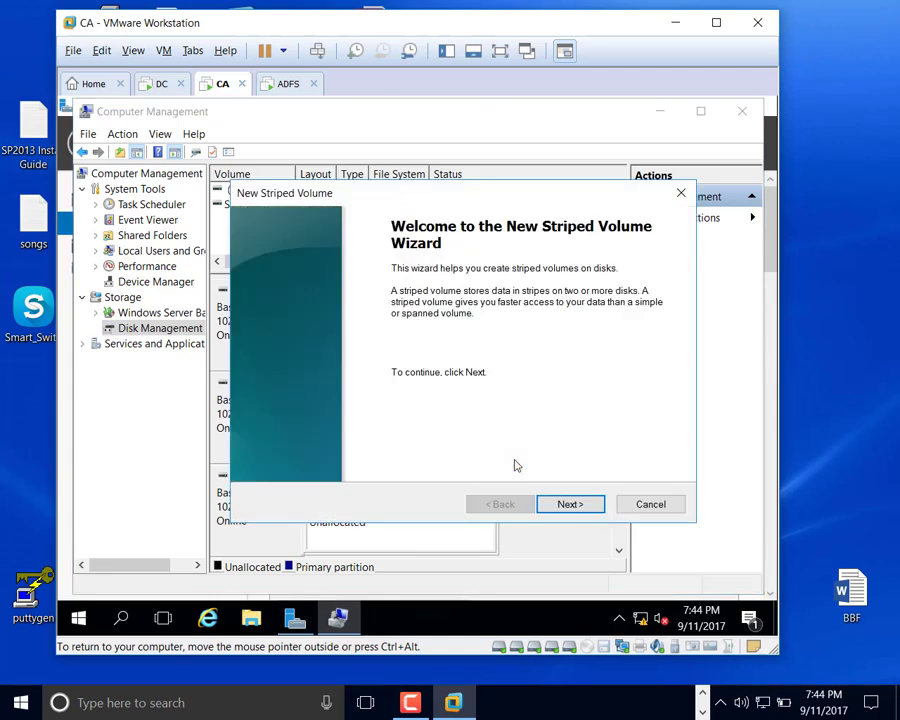
click(569, 506)
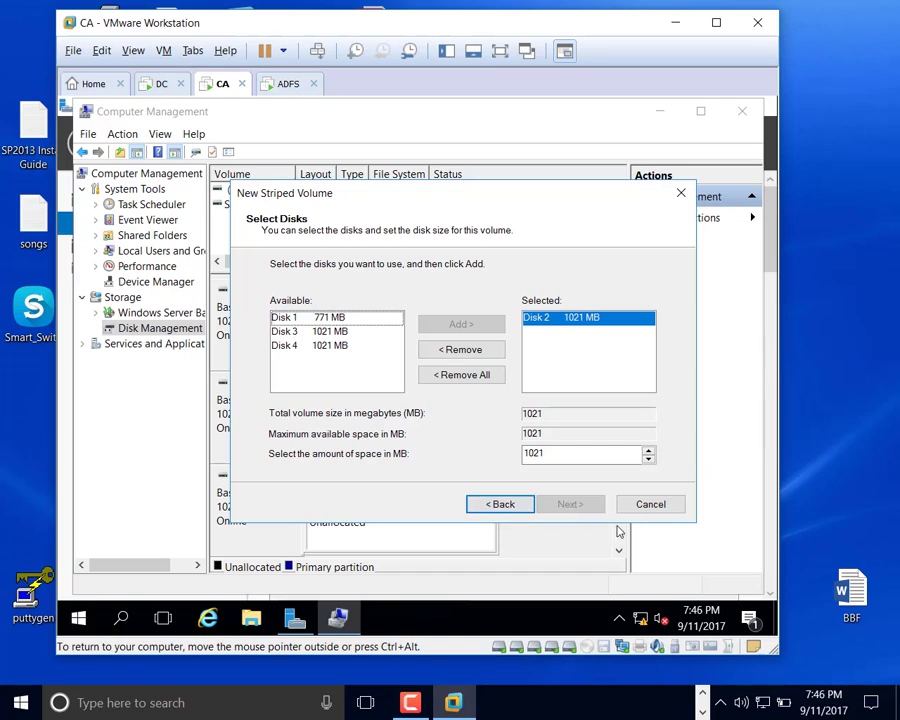
click(647, 510)
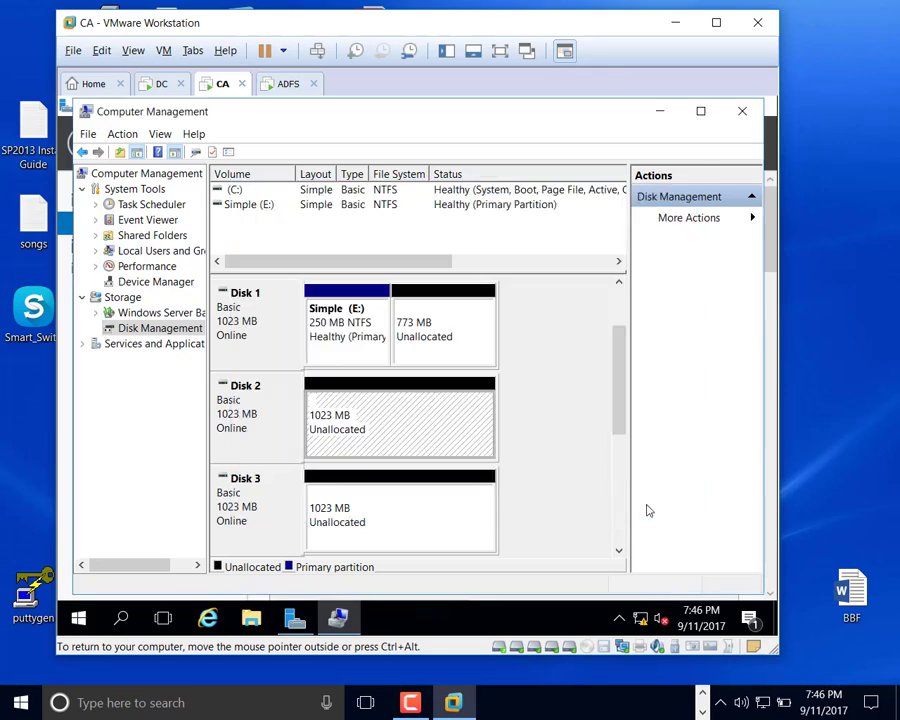
Step: Start a new striped volume from Disk 1's unallocated space and add Disks 2, 3 and 4 to it
right_click(457, 327)
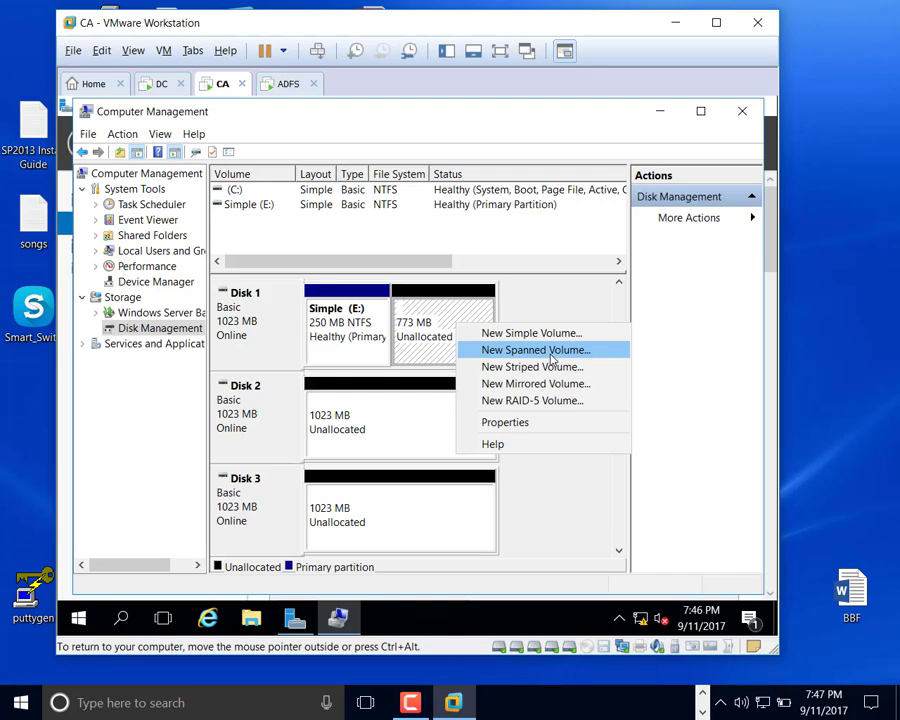
click(550, 367)
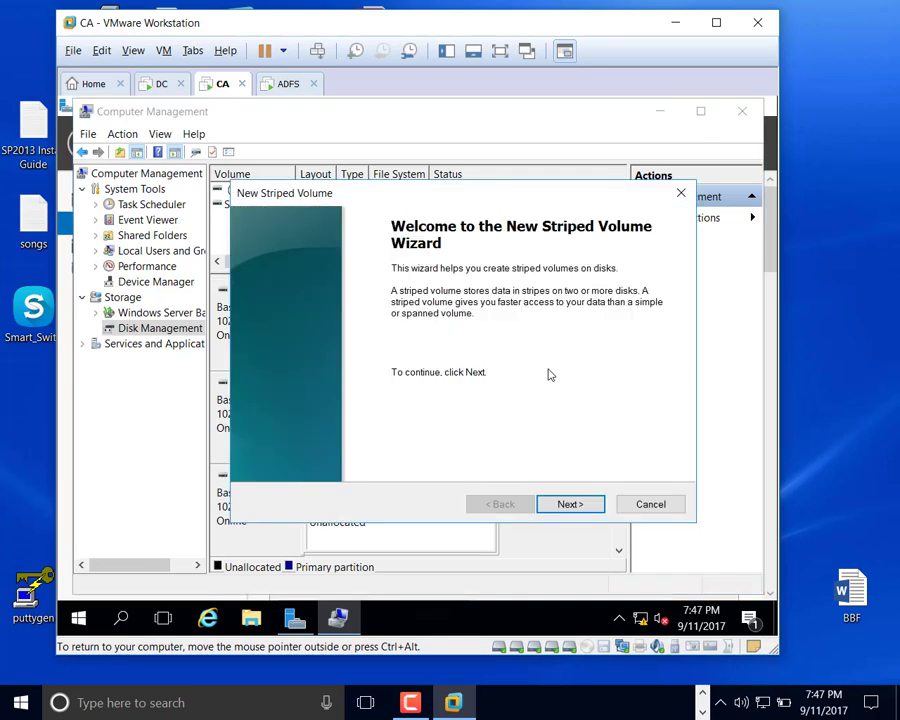
click(565, 504)
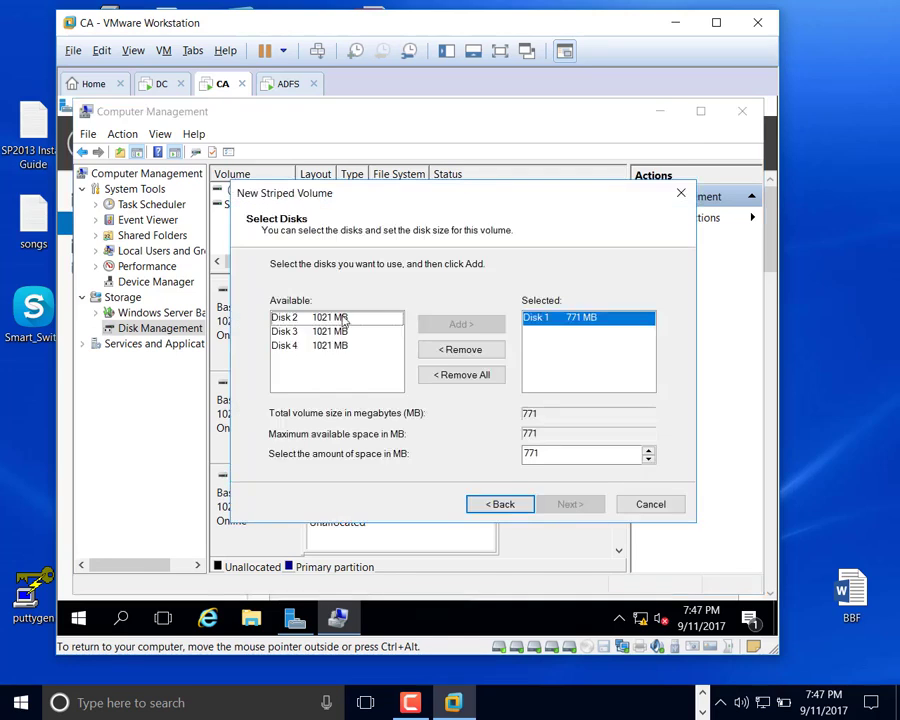
click(343, 318)
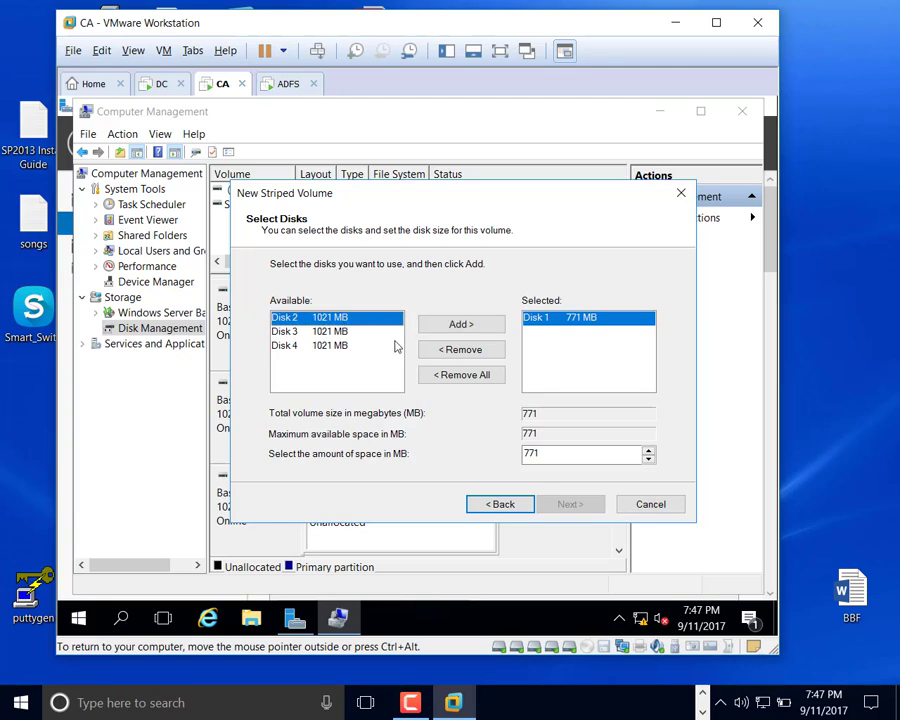
click(450, 327)
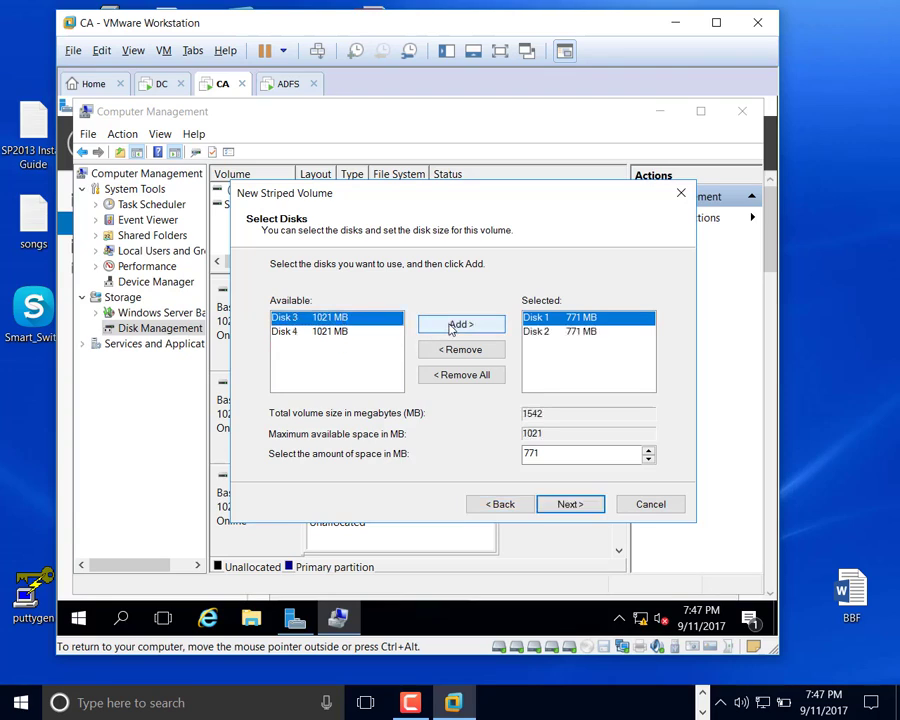
click(450, 327)
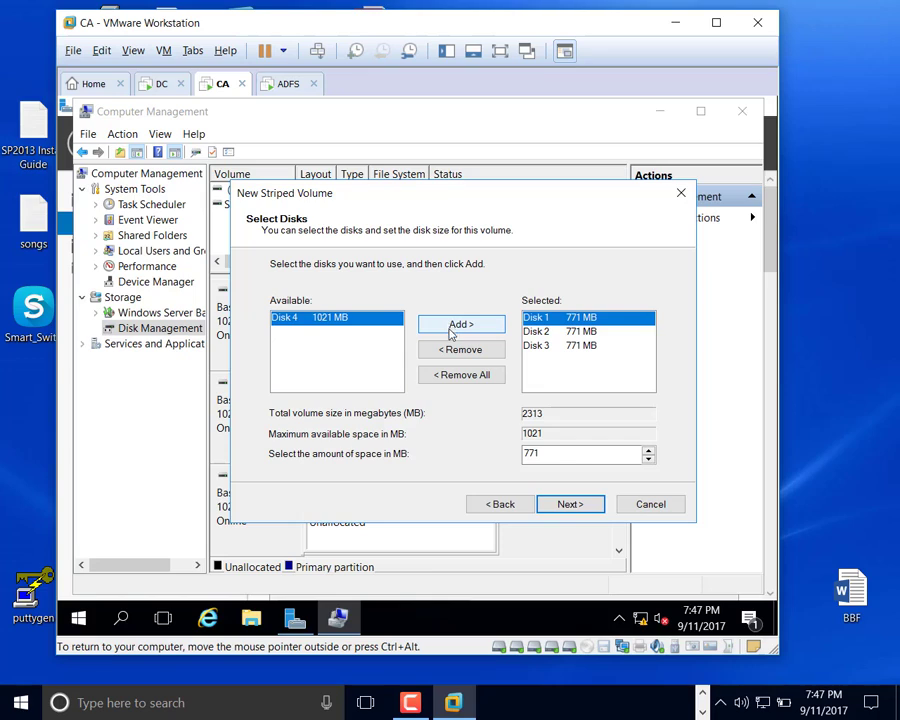
click(450, 327)
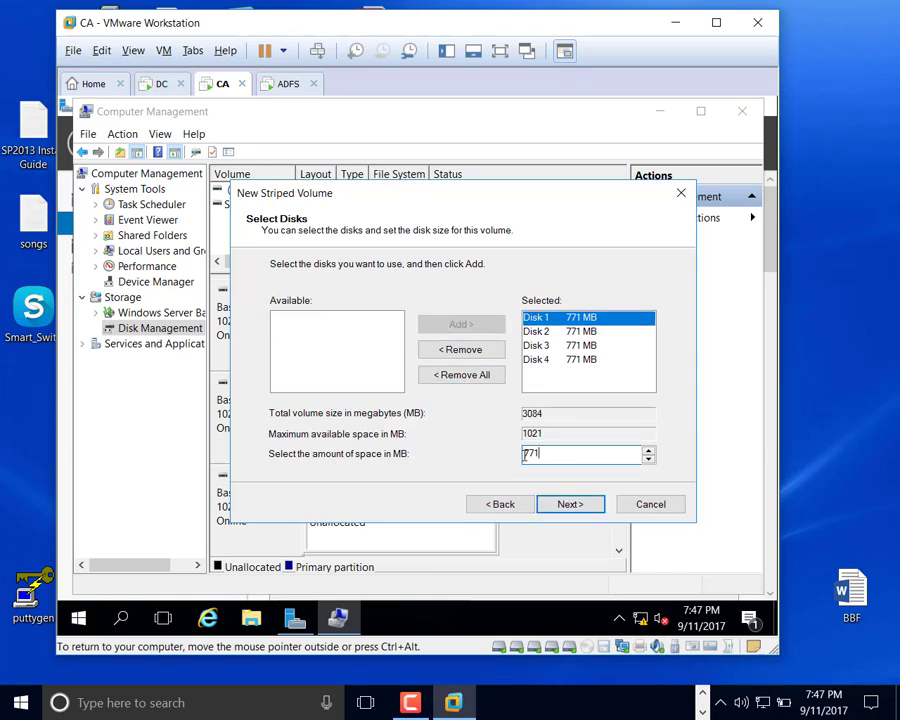
Step: Set the striped volume's space to 250 MB per disk and accept the default drive letter, continuing to the format settings
drag(528, 455, 510, 455)
text(250)
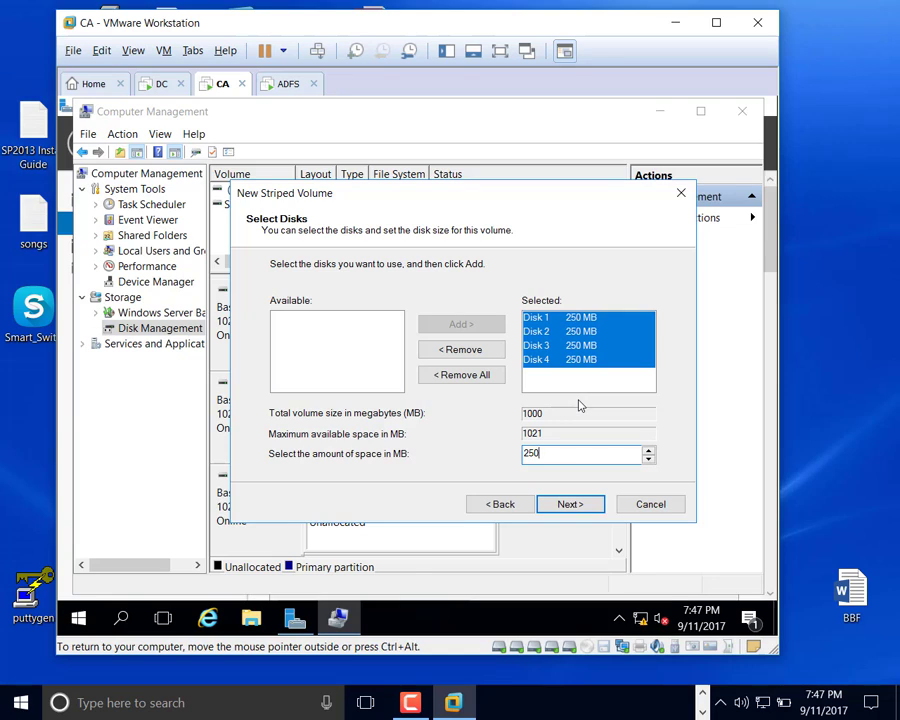
click(588, 507)
click(588, 507)
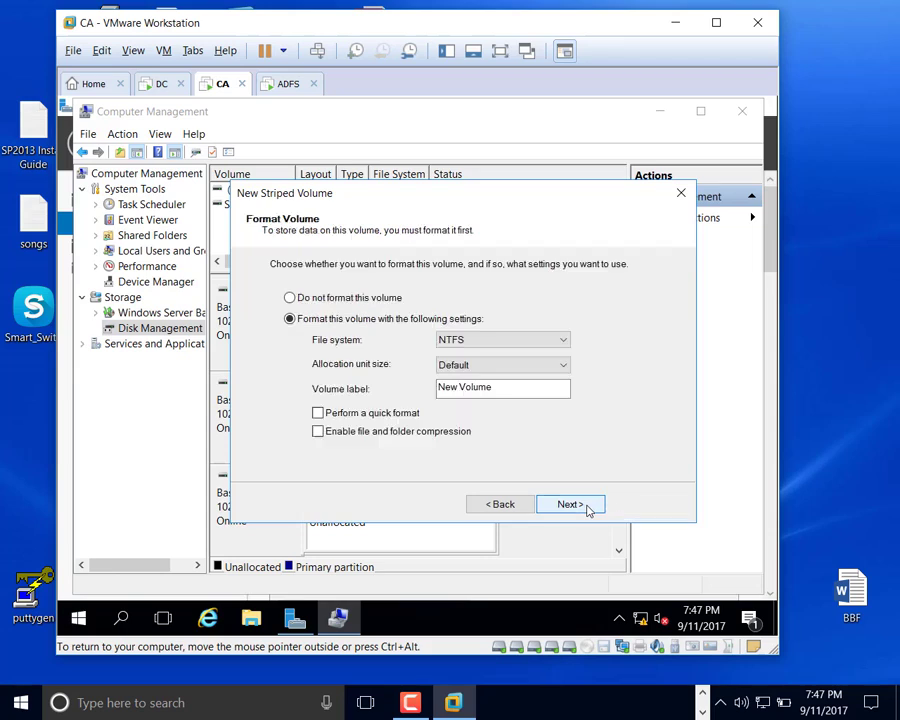
Step: Label the striped volume "Stripping", enable quick format, and create it, accepting the conversion of the disks to dynamic
drag(504, 390, 406, 397)
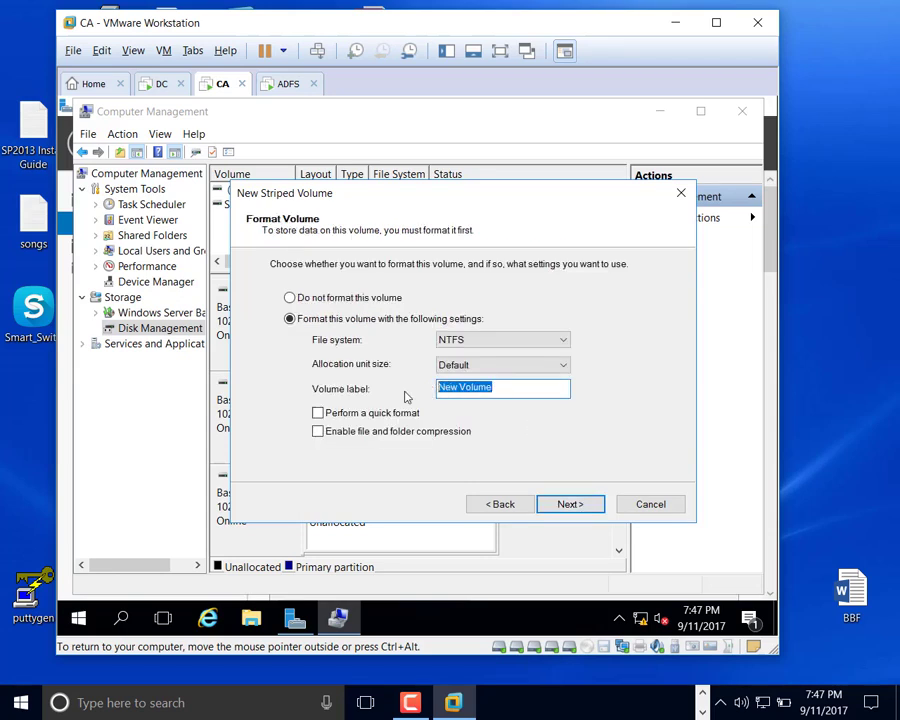
text(Stripping)
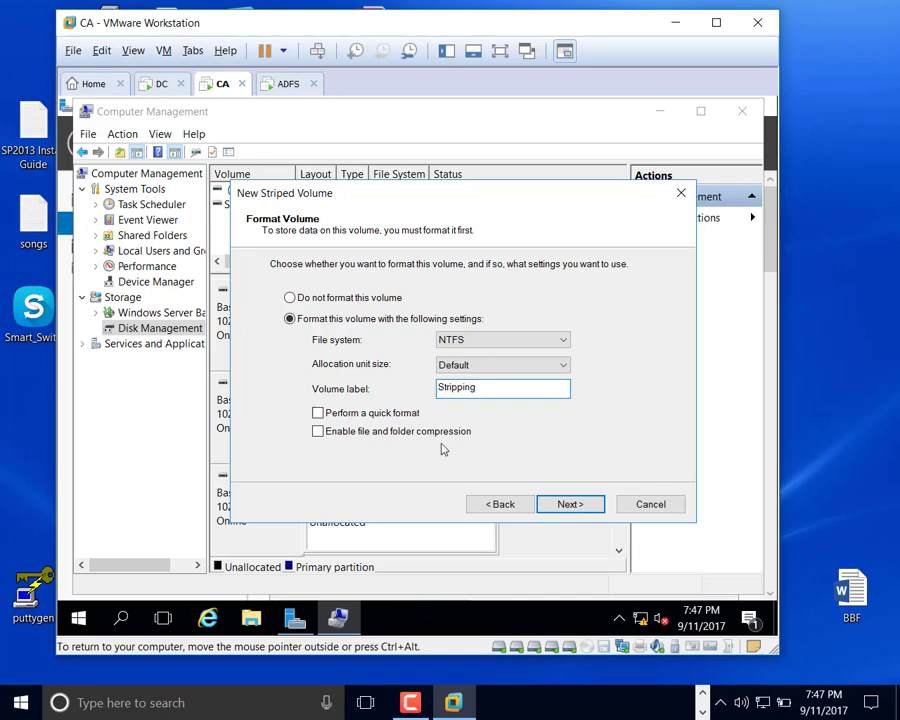
click(349, 414)
click(570, 505)
click(572, 506)
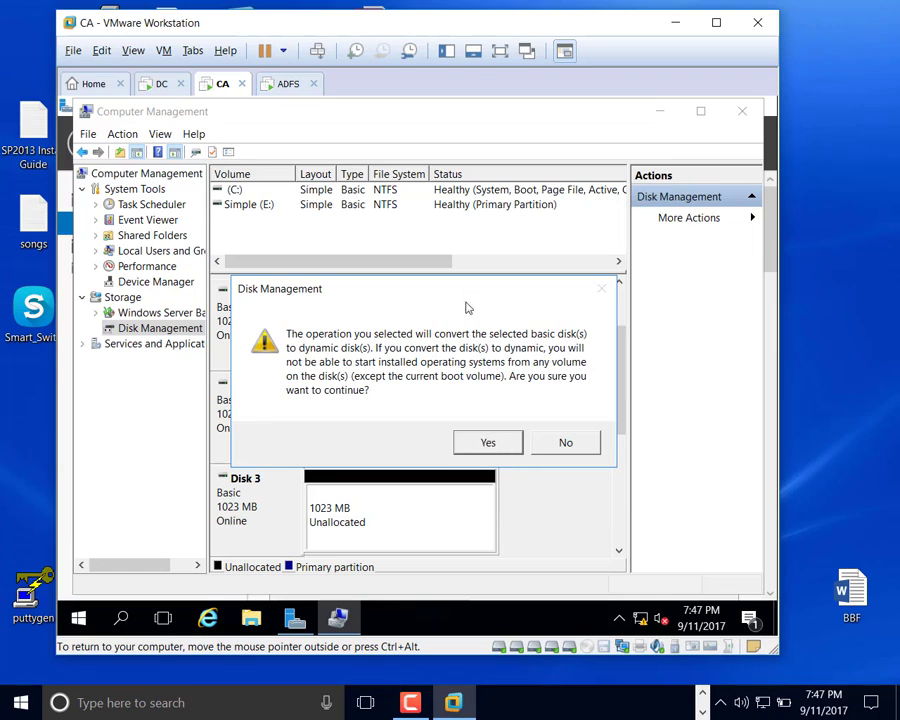
drag(470, 290, 567, 276)
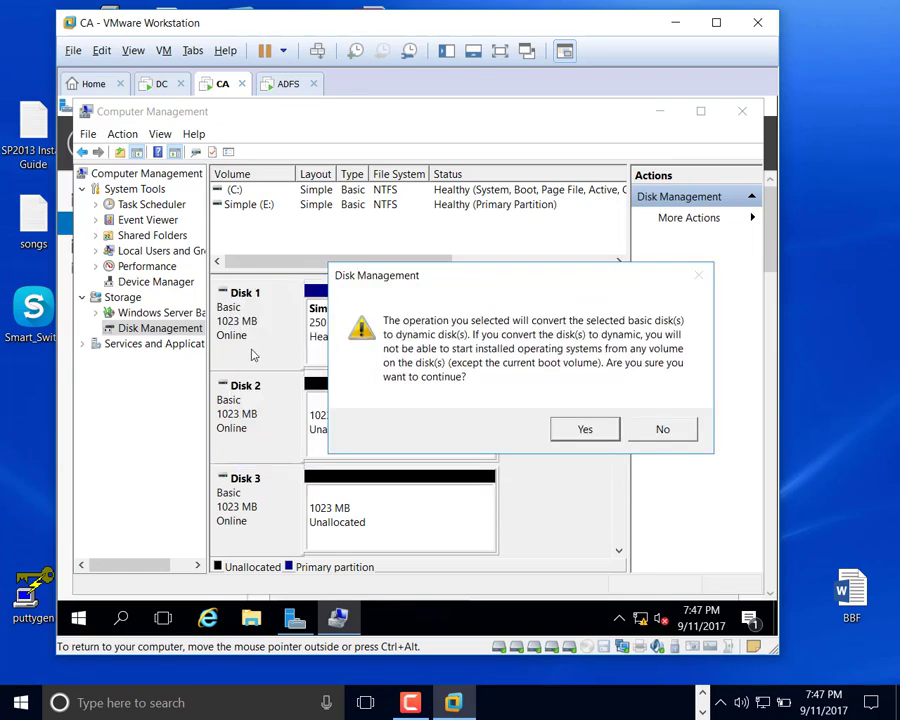
click(586, 430)
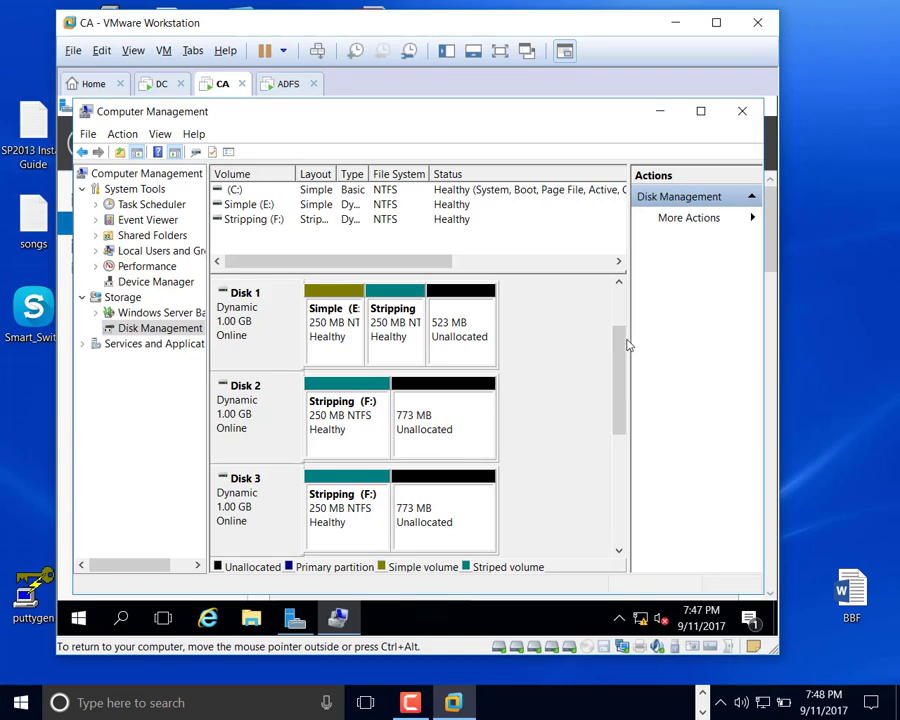
Step: Widen the volume and disk view and check the striped volume's layout across Disks 1 to 4
drag(626, 336, 690, 338)
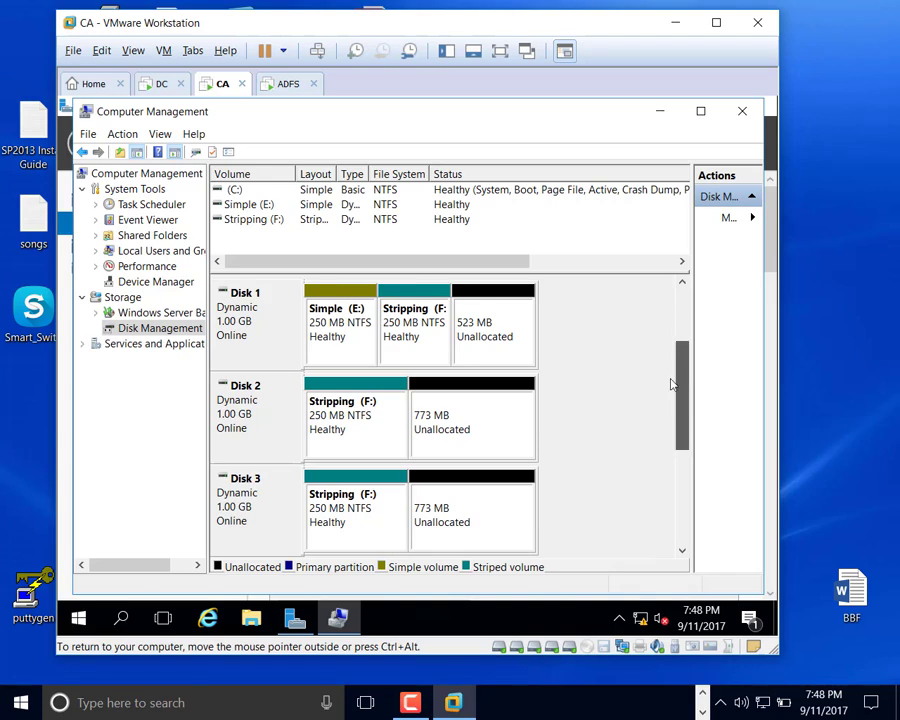
scroll(671, 385, down, 2)
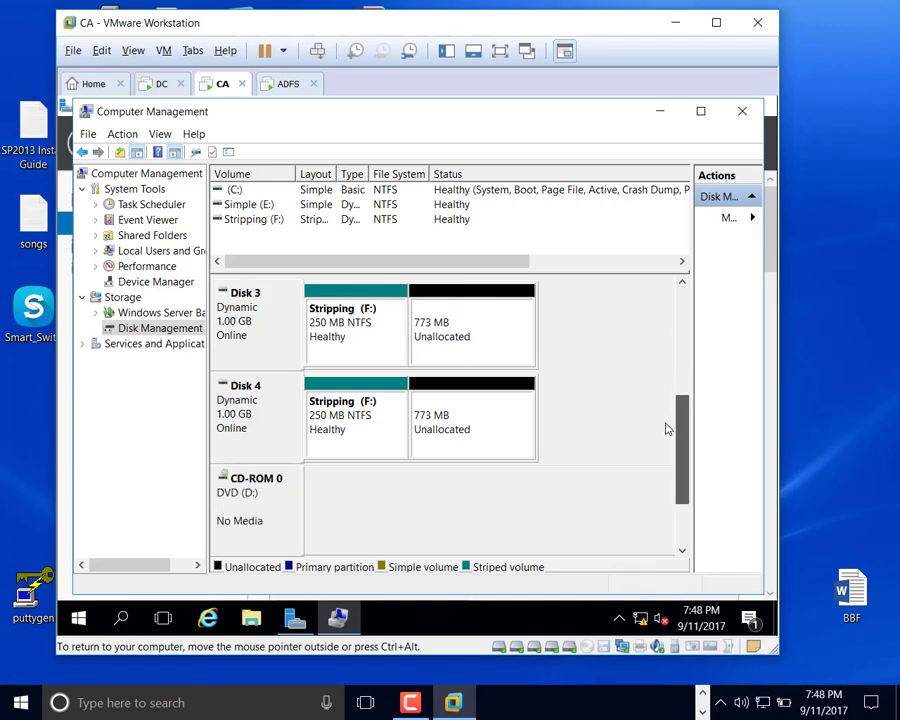
scroll(670, 370, up, 2)
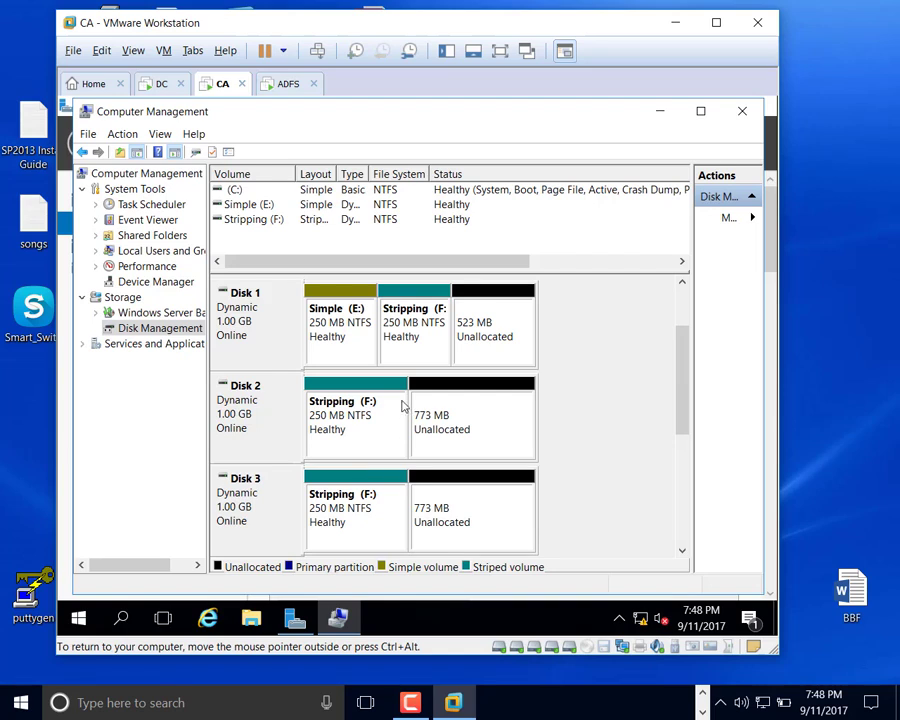
Step: Start a new spanned volume from Disk 1's unallocated space and add Disks 2, 3 and 4 to it
right_click(496, 330)
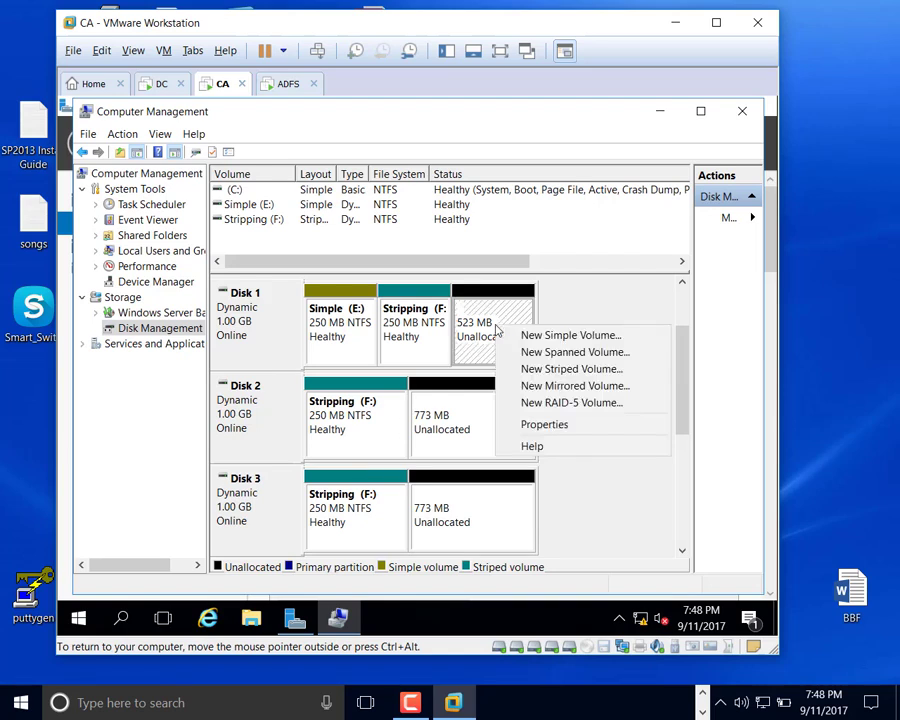
click(590, 360)
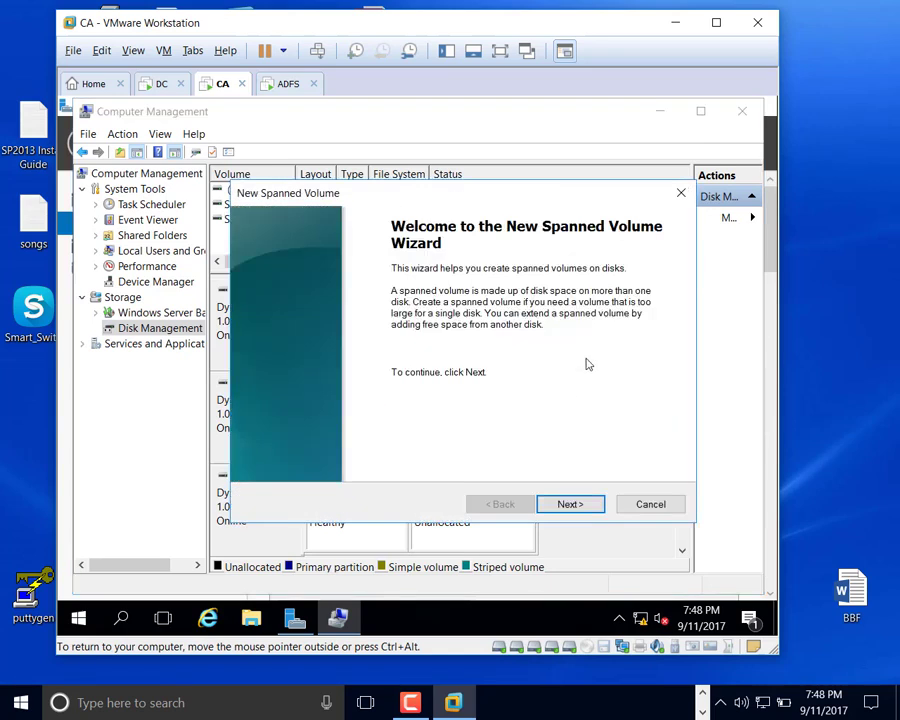
click(580, 505)
click(295, 317)
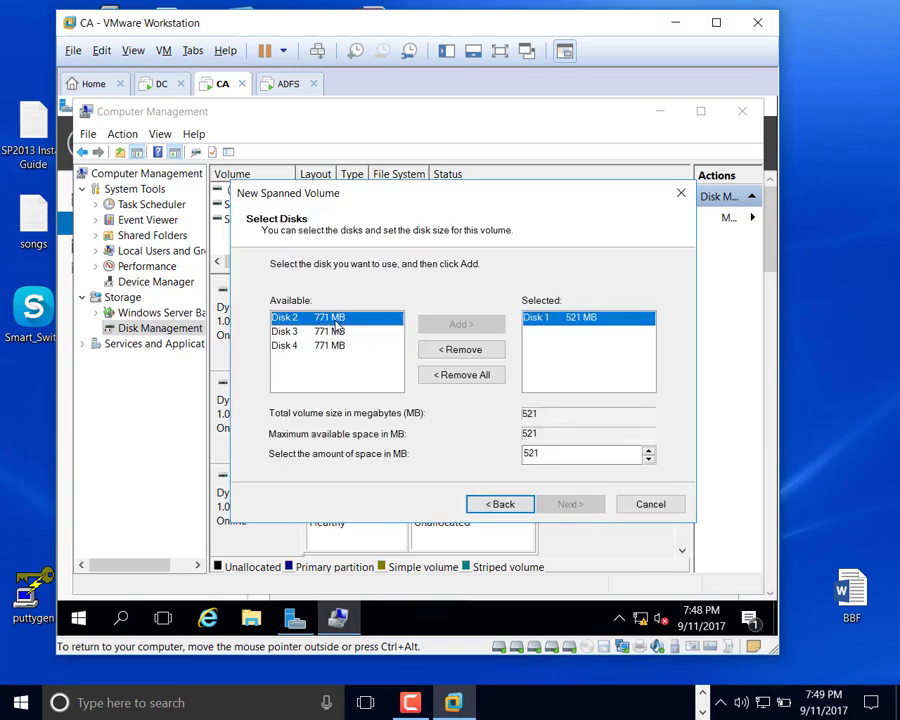
click(442, 328)
click(444, 330)
click(444, 330)
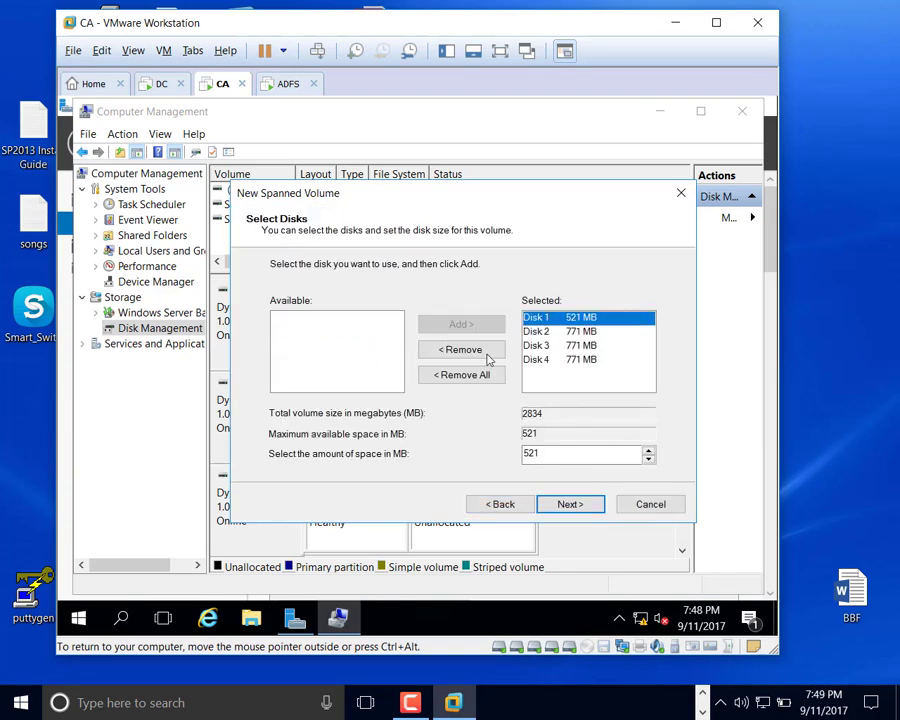
Step: Set Disk 1's share of the spanned volume to 250 MB and accept drive letter G, continuing to the format settings
click(552, 452)
key(shift+Home)
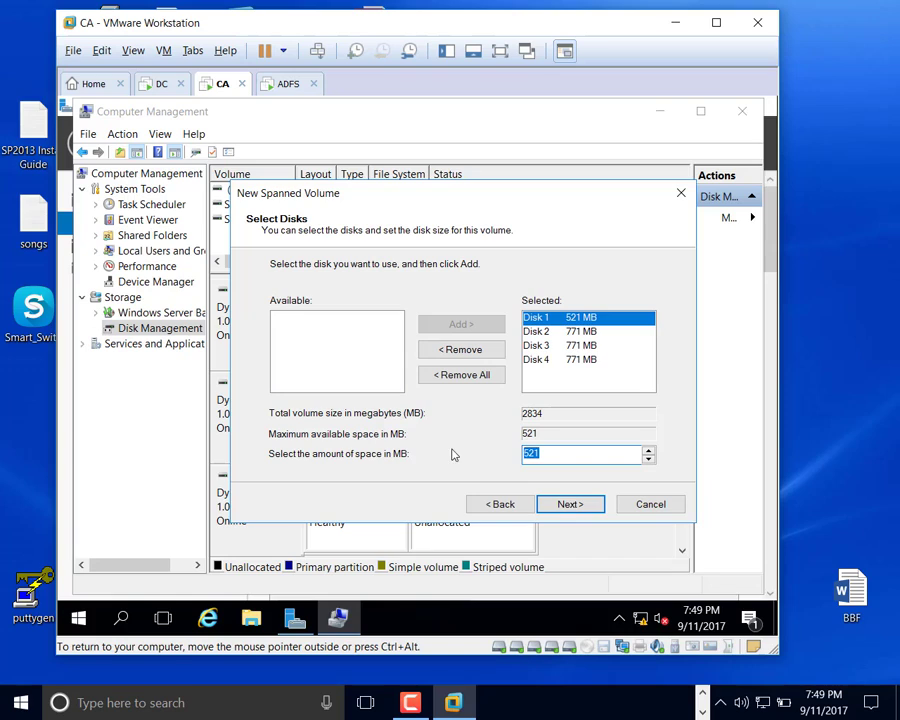
text(250)
click(580, 511)
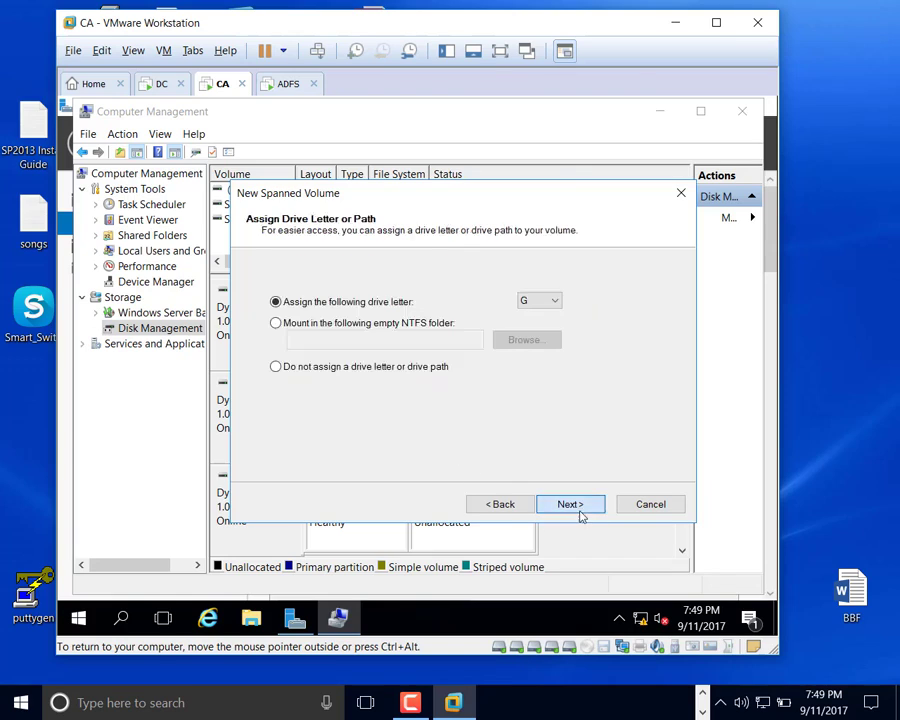
click(578, 511)
Step: Label the spanned volume "Spanning", enable quick format with NTFS, and create it
drag(535, 389, 403, 391)
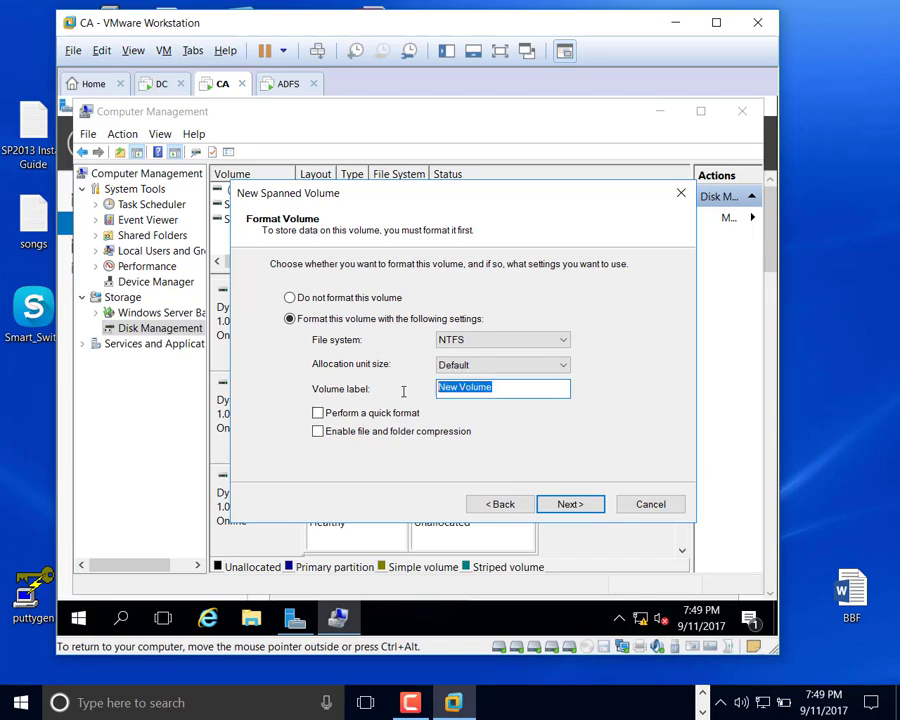
text(Spanni)
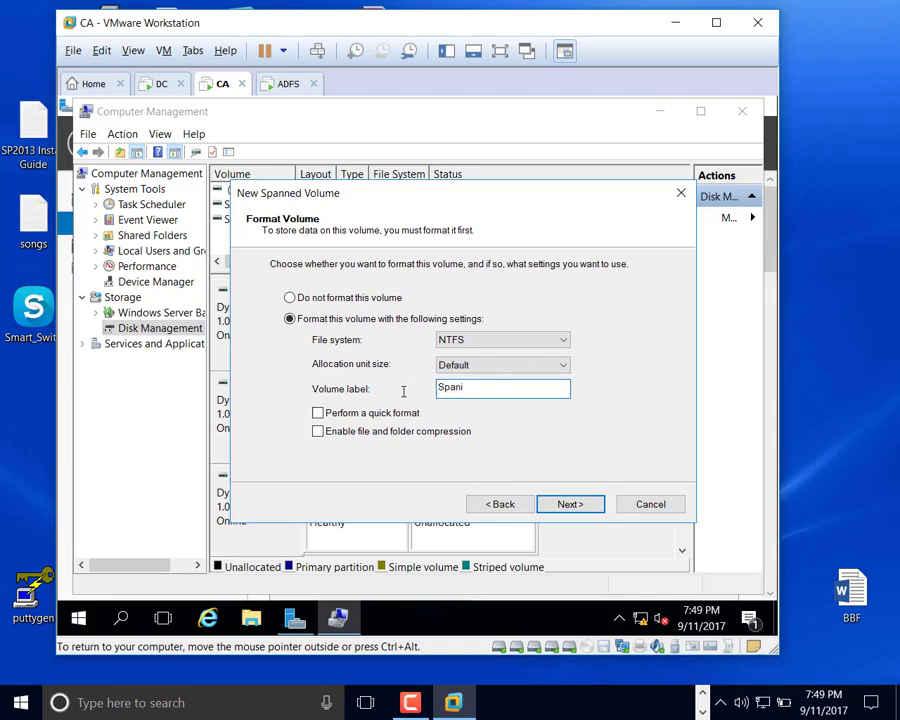
key(BackSpace)
text(ning)
key(BackSpace)
key(BackSpace)
key(BackSpace)
text(ing)
click(318, 413)
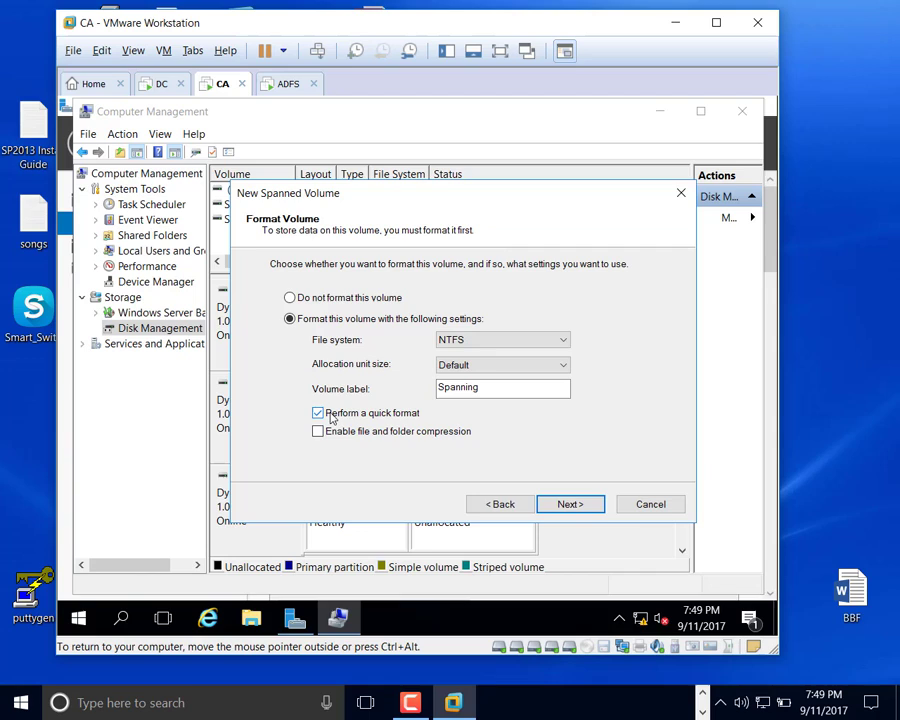
click(566, 505)
click(568, 505)
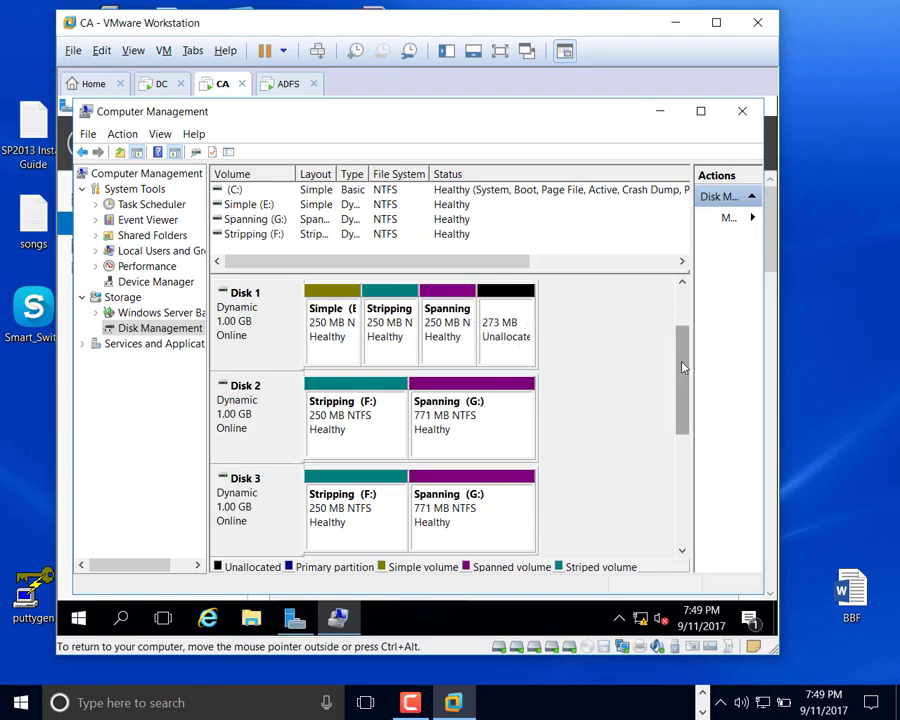
Step: Examine how the Simple, Stripping and Spanning volumes are distributed over the disks by selecting them in the volume list
mouse_move(681, 364)
mouse_down()
mouse_move(679, 442)
mouse_move(679, 362)
mouse_up()
click(272, 221)
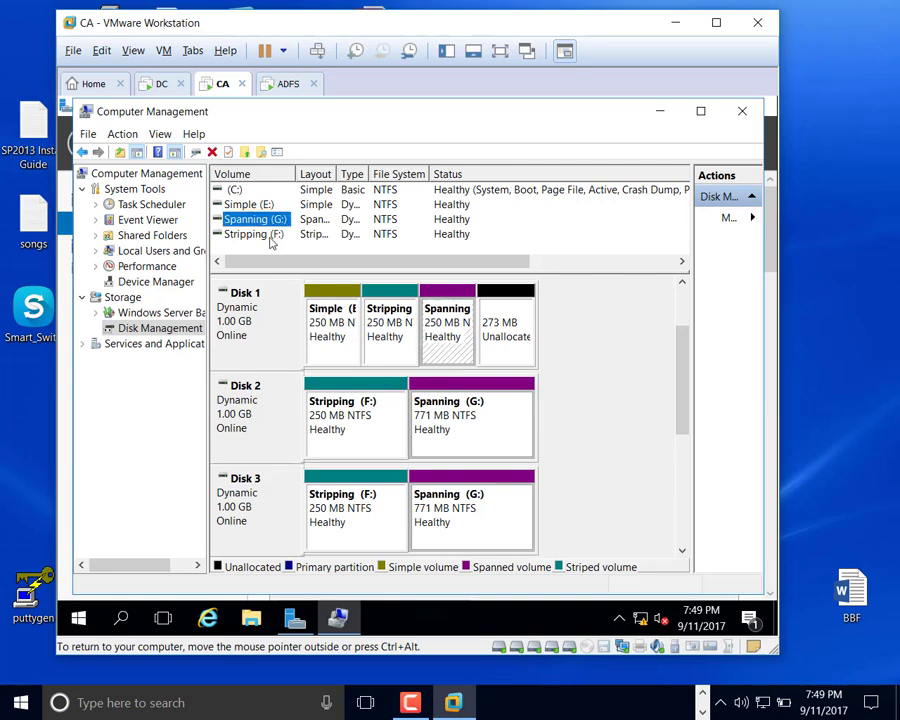
click(255, 234)
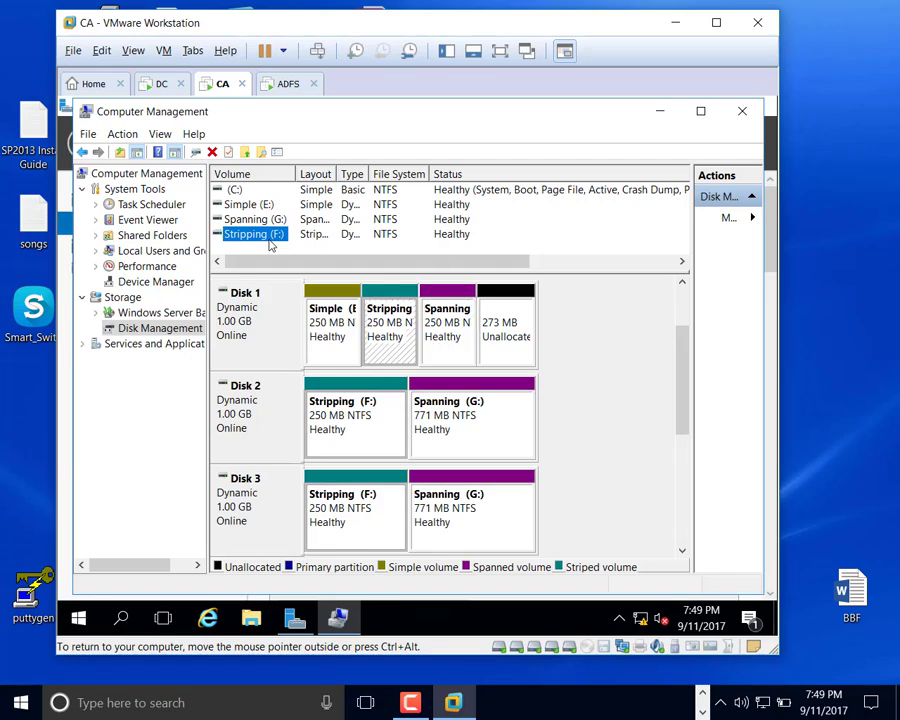
click(276, 221)
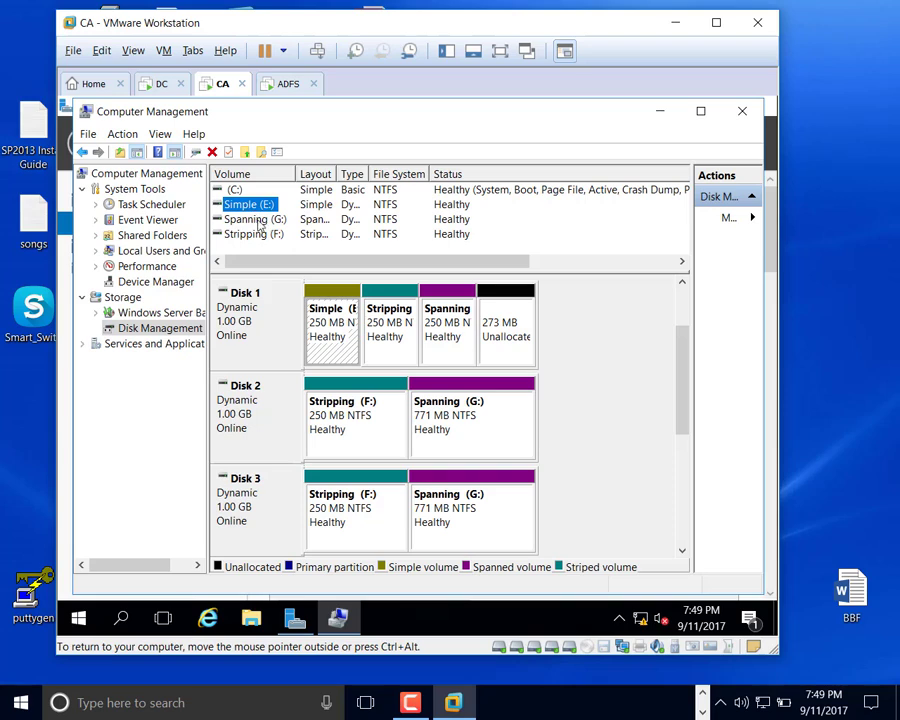
click(262, 221)
key(Up)
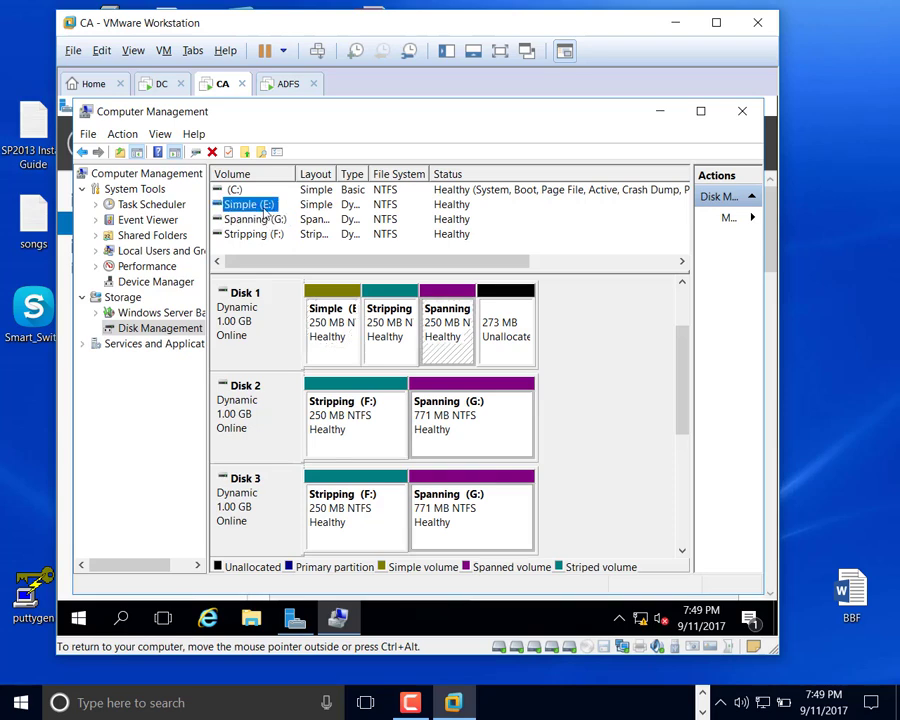
click(268, 224)
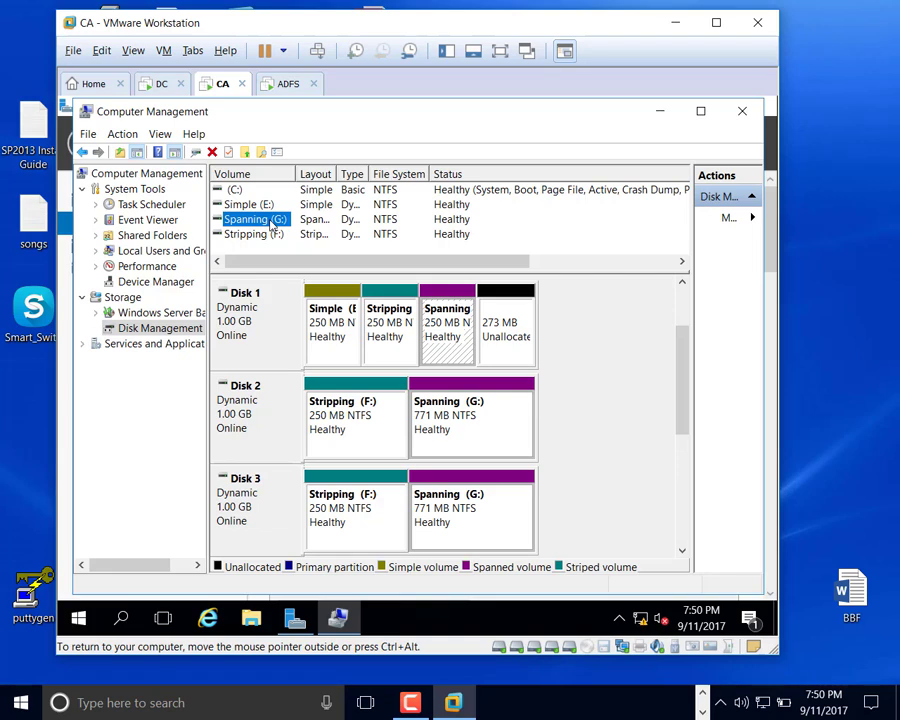
Step: Check which new volume types are offered for Disk 1's remaining unallocated space
right_click(521, 319)
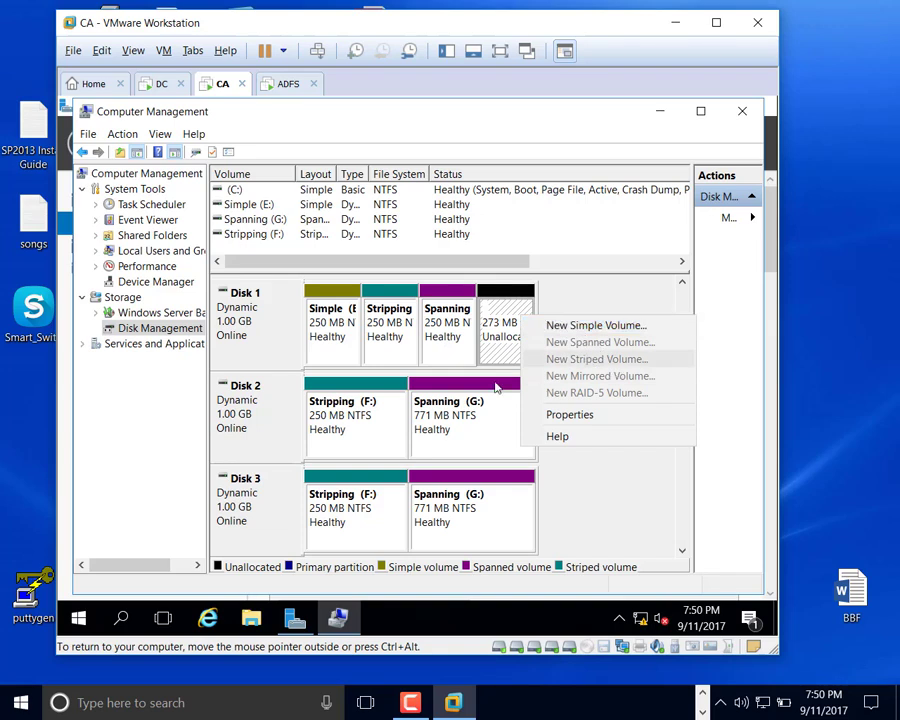
click(476, 426)
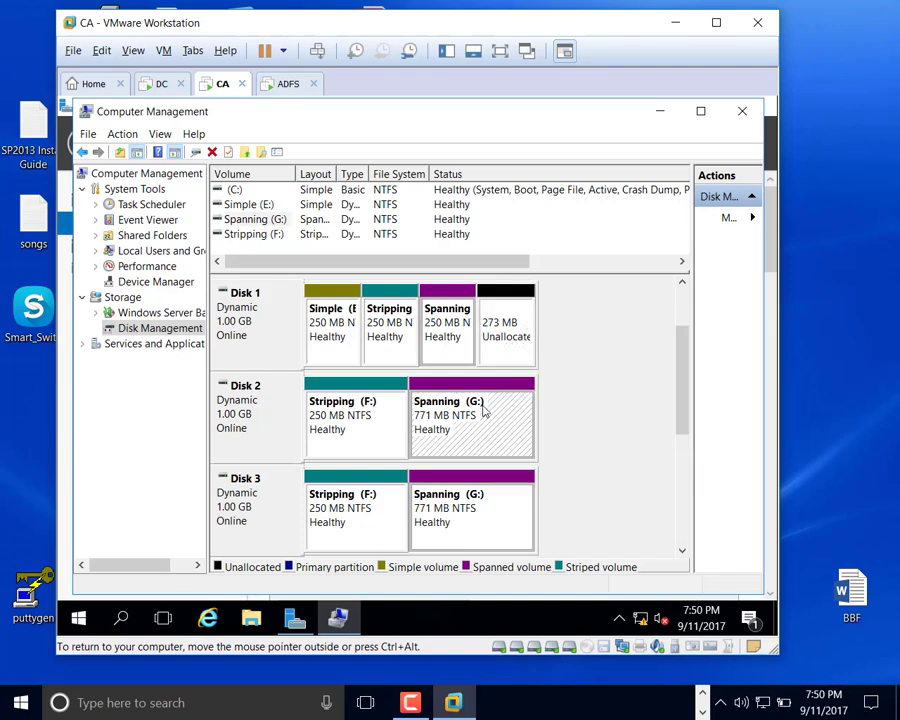
right_click(514, 328)
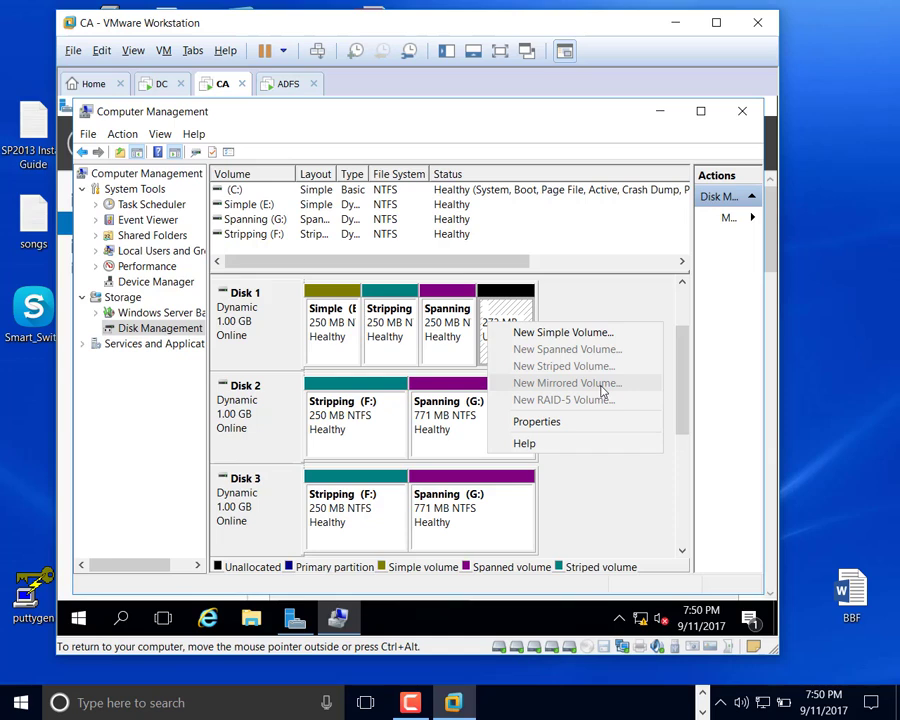
Step: Add a new 1 GB SCSI hard disk, stored as a single file, in the CA virtual machine's settings
click(164, 50)
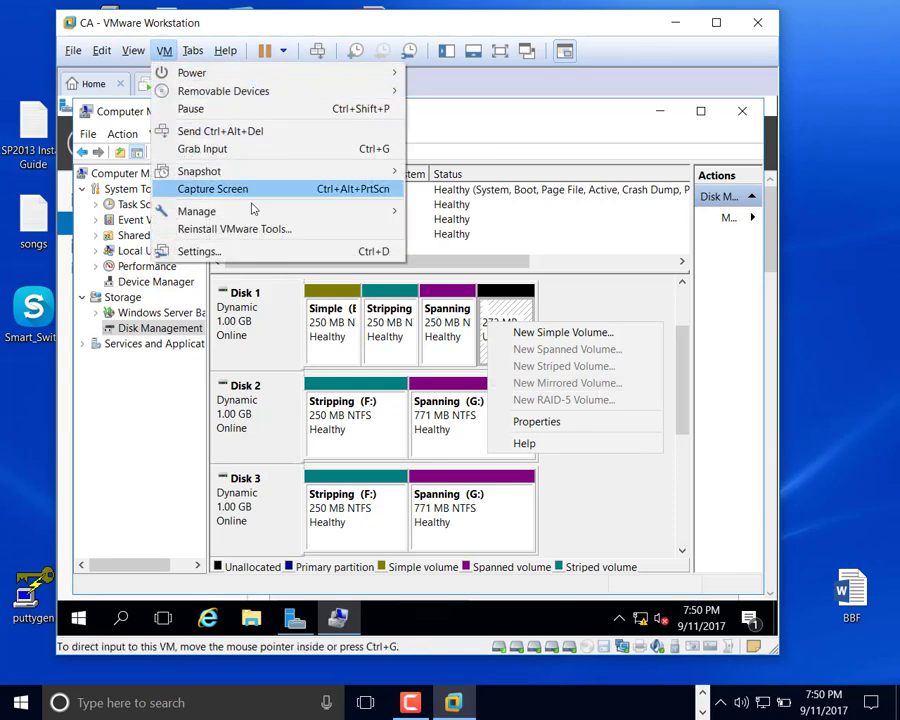
click(272, 262)
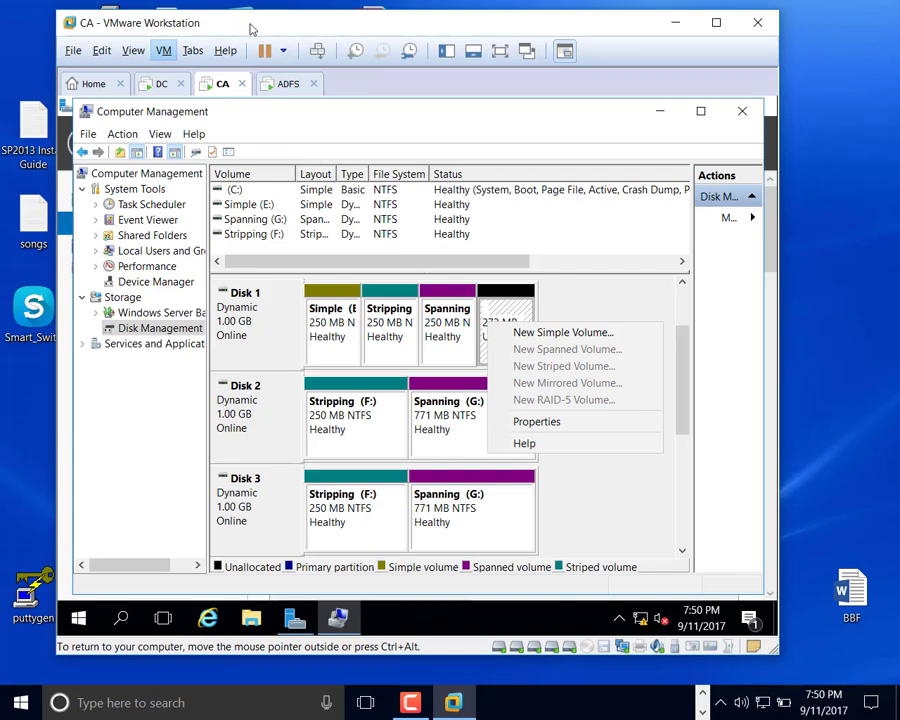
key(ctrl+d)
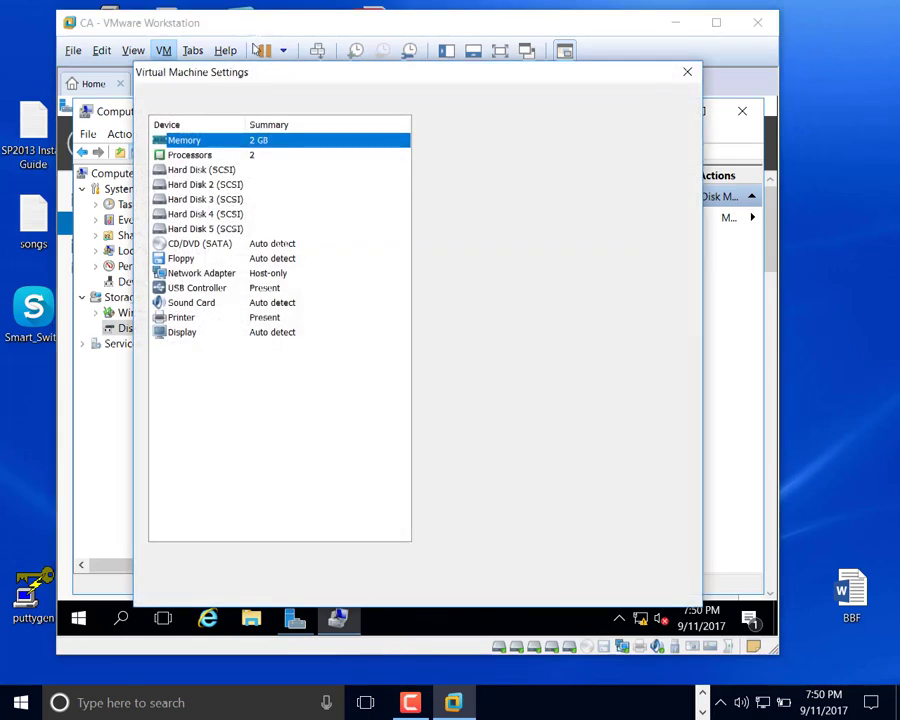
click(320, 557)
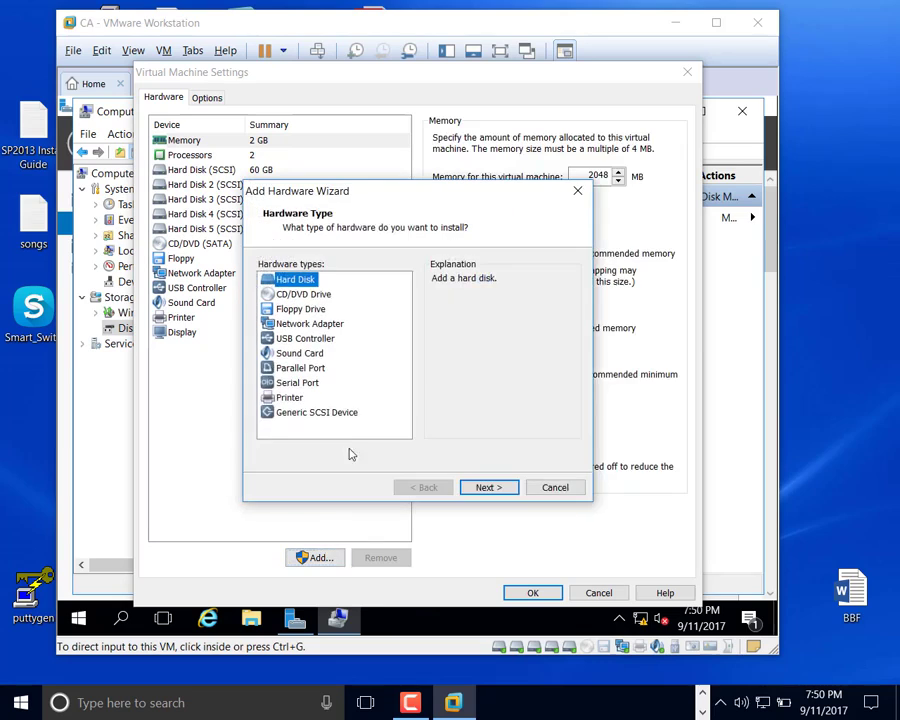
click(485, 487)
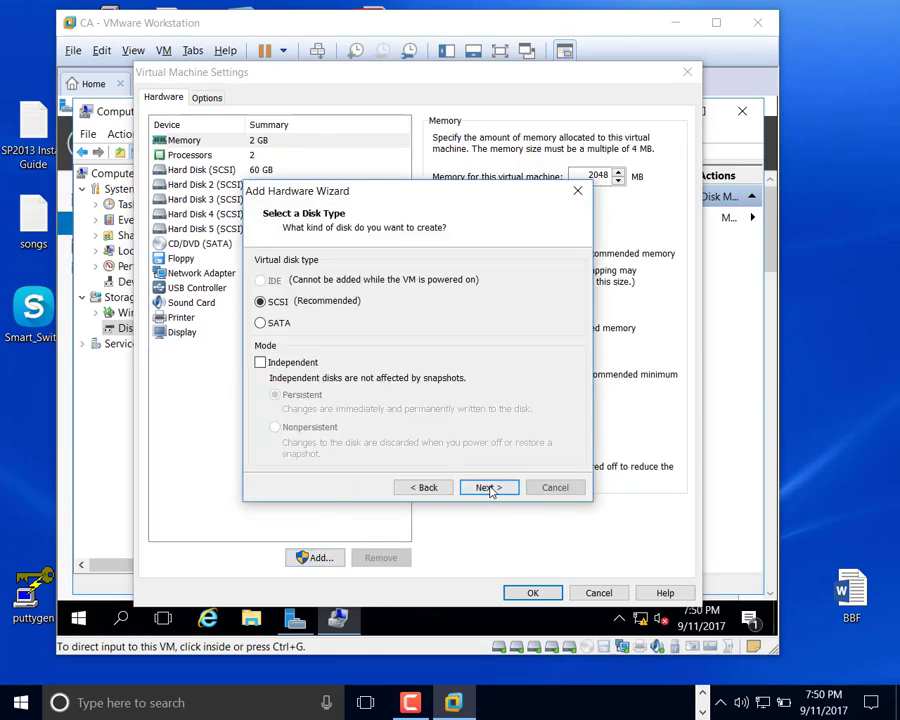
click(488, 488)
click(488, 487)
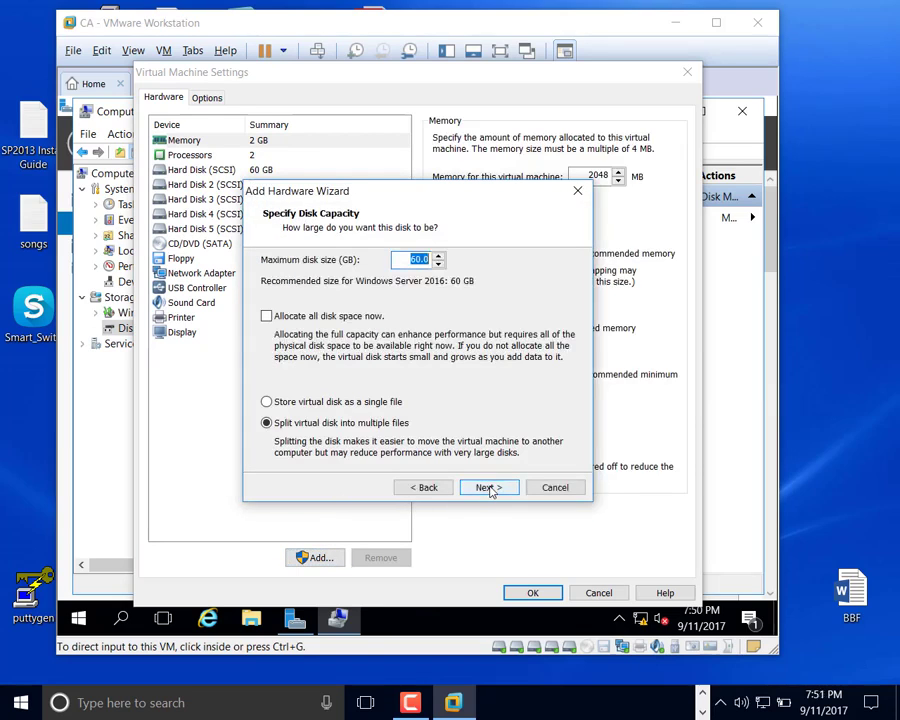
text(1)
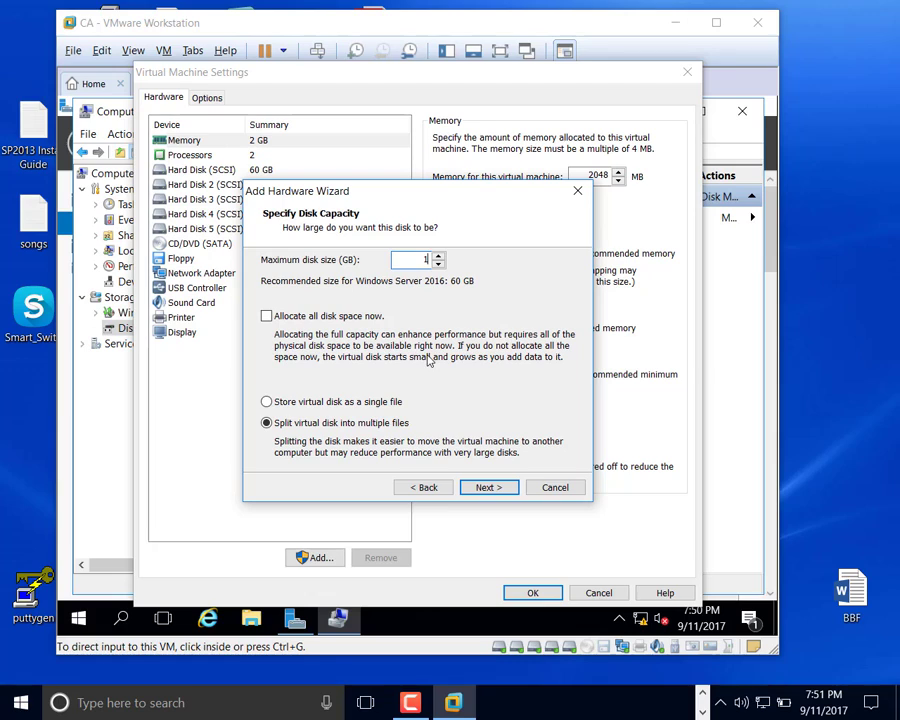
click(266, 401)
click(483, 487)
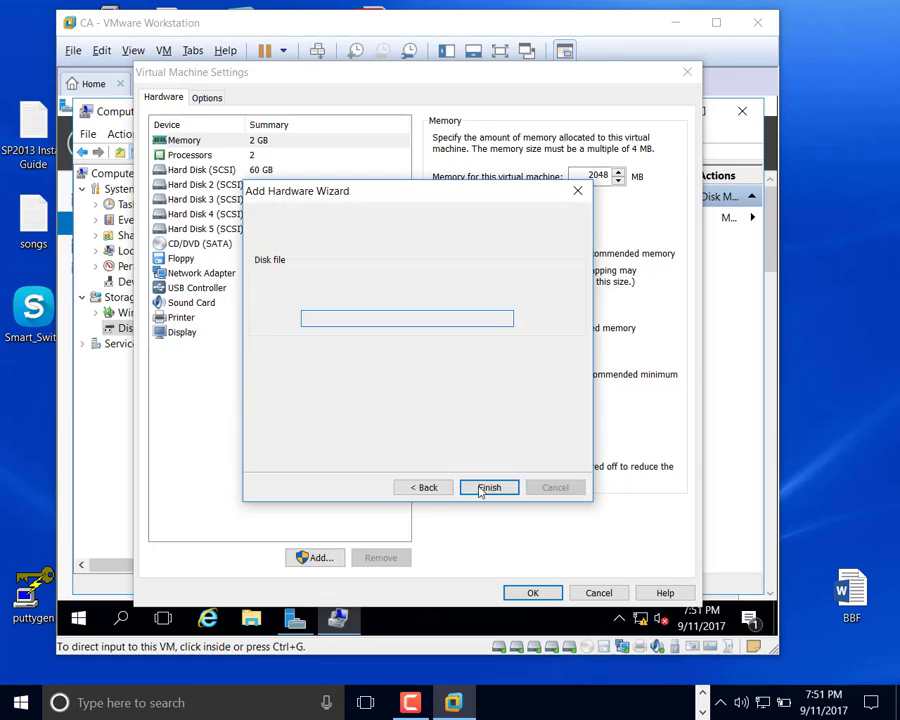
click(480, 489)
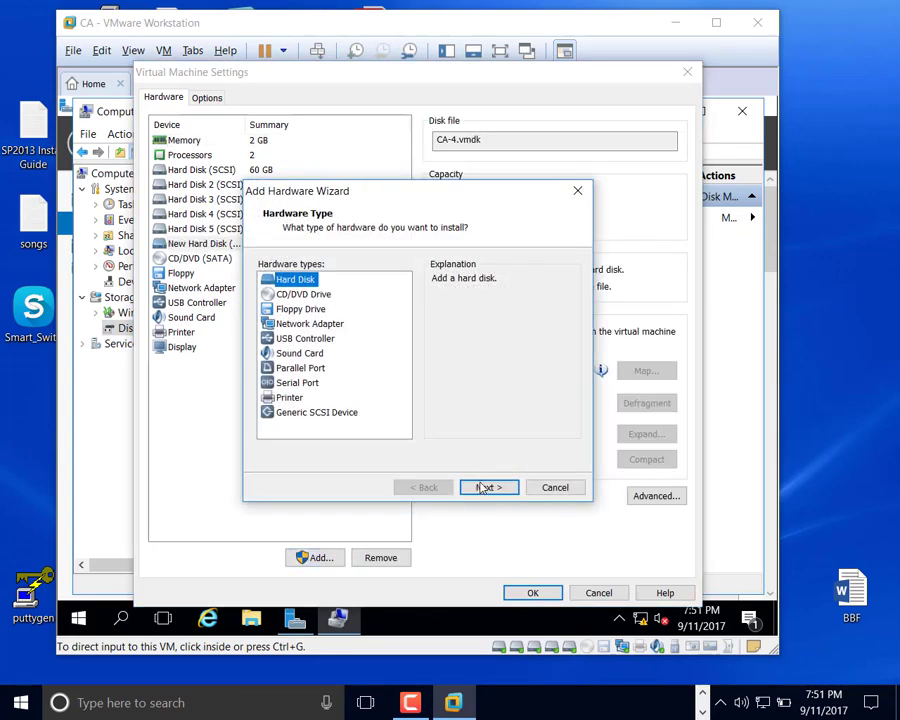
Step: Add another new 1 GB virtual hard disk stored as a single file, CA-5.vmdk, and apply the virtual machine settings
click(482, 486)
click(484, 487)
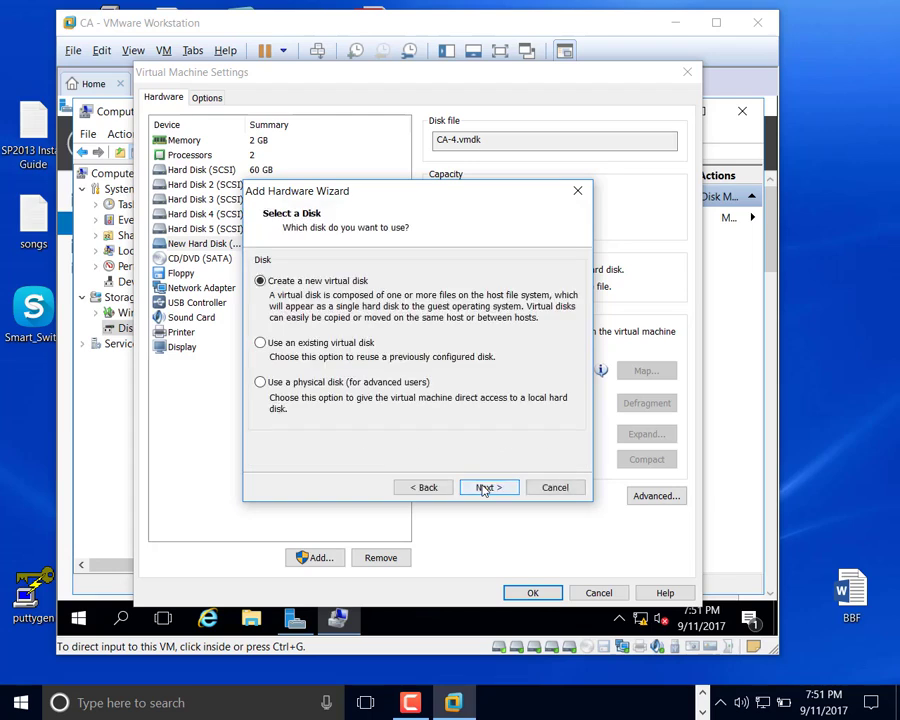
click(484, 487)
text(1)
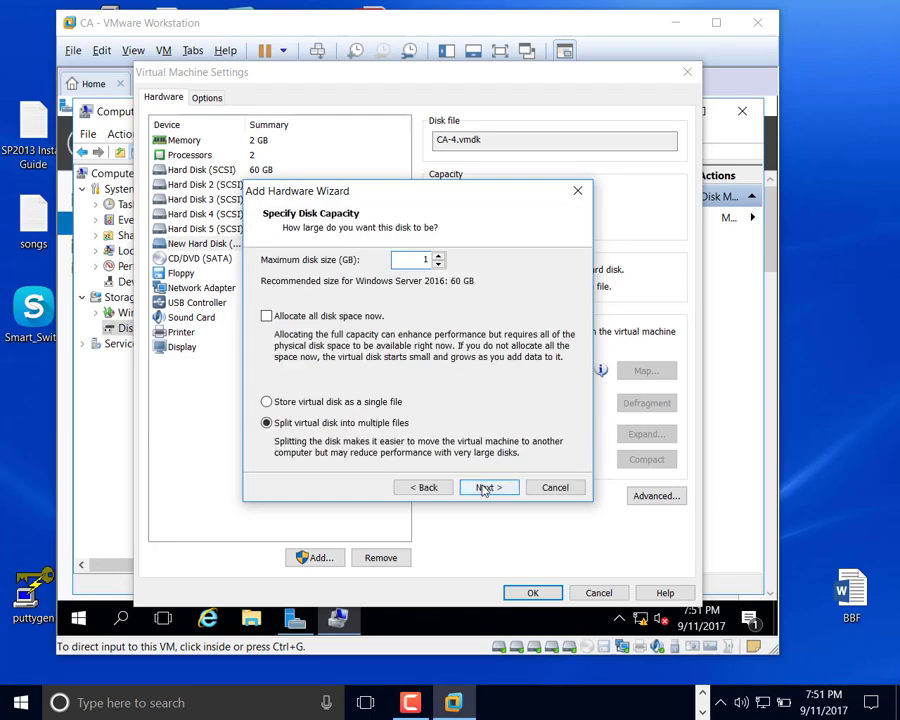
click(267, 402)
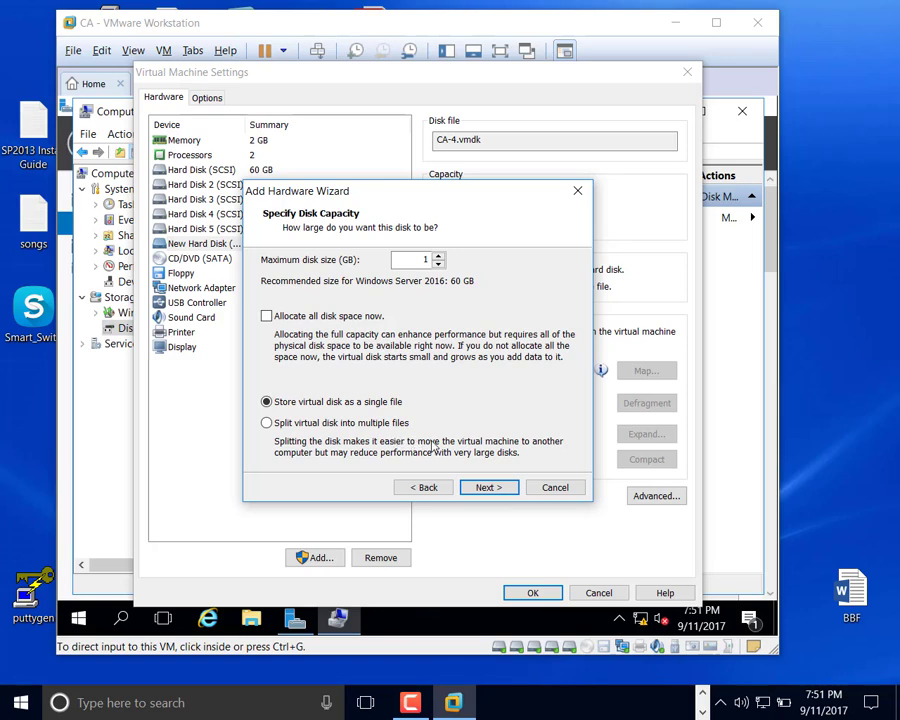
click(485, 487)
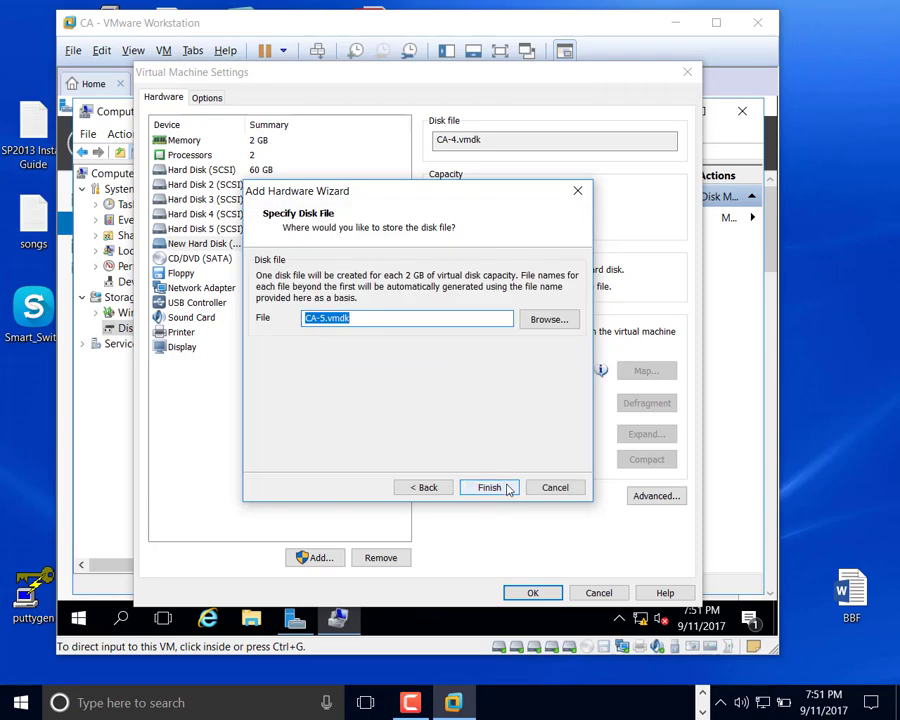
click(497, 488)
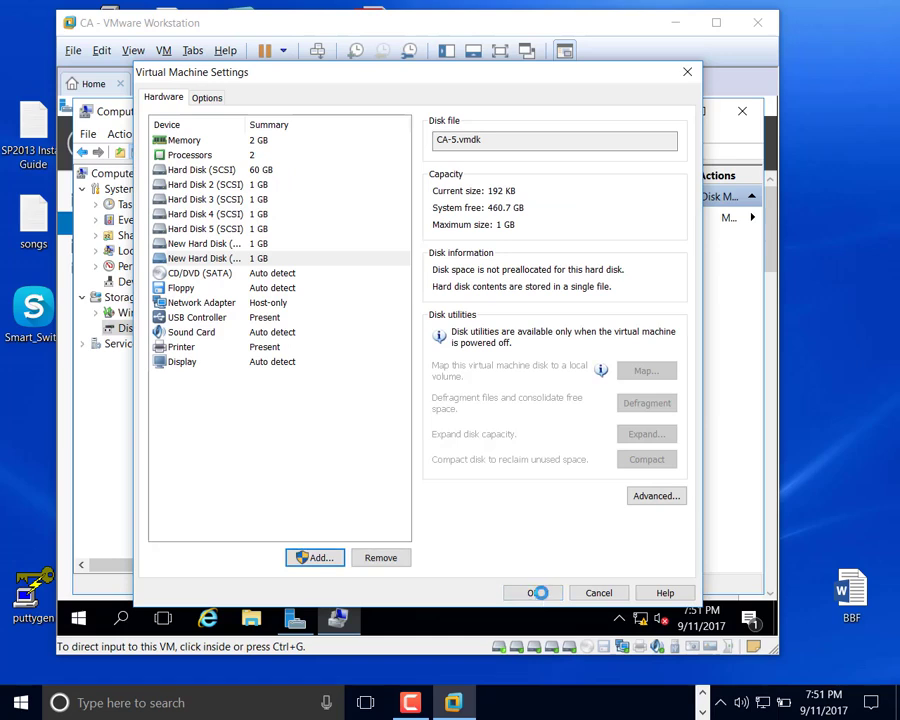
click(537, 593)
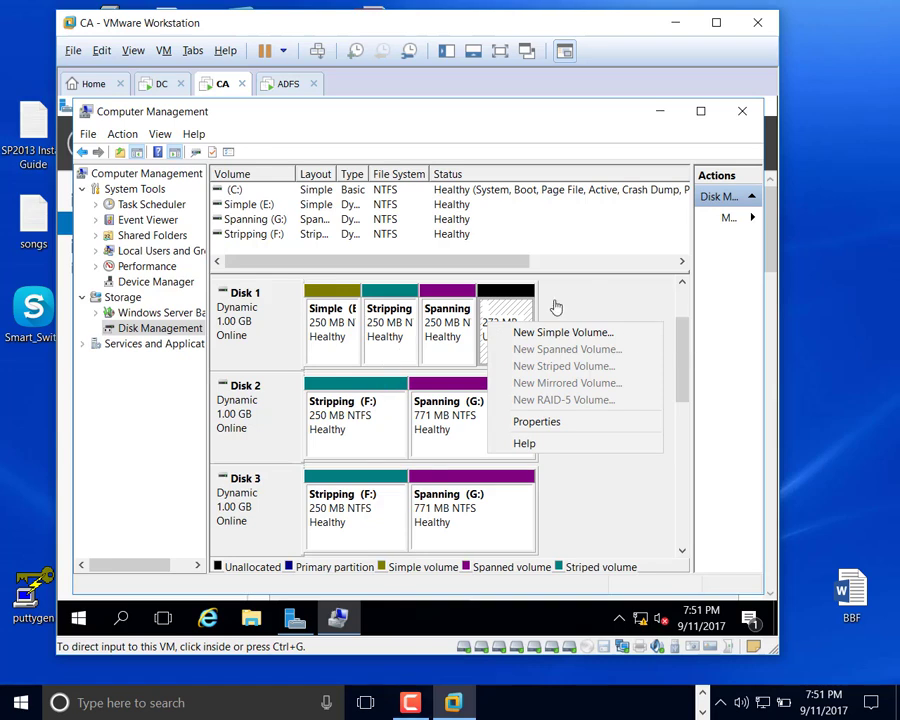
Step: Bring Disk 5 and Disk 6 online in Disk Management
click(693, 340)
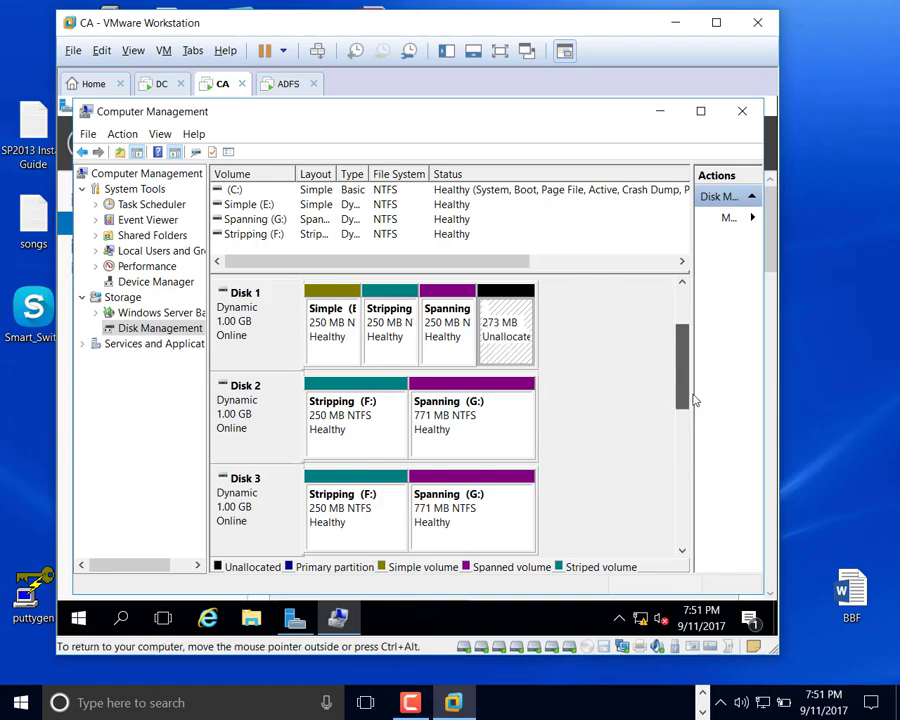
scroll(699, 430, down, 5)
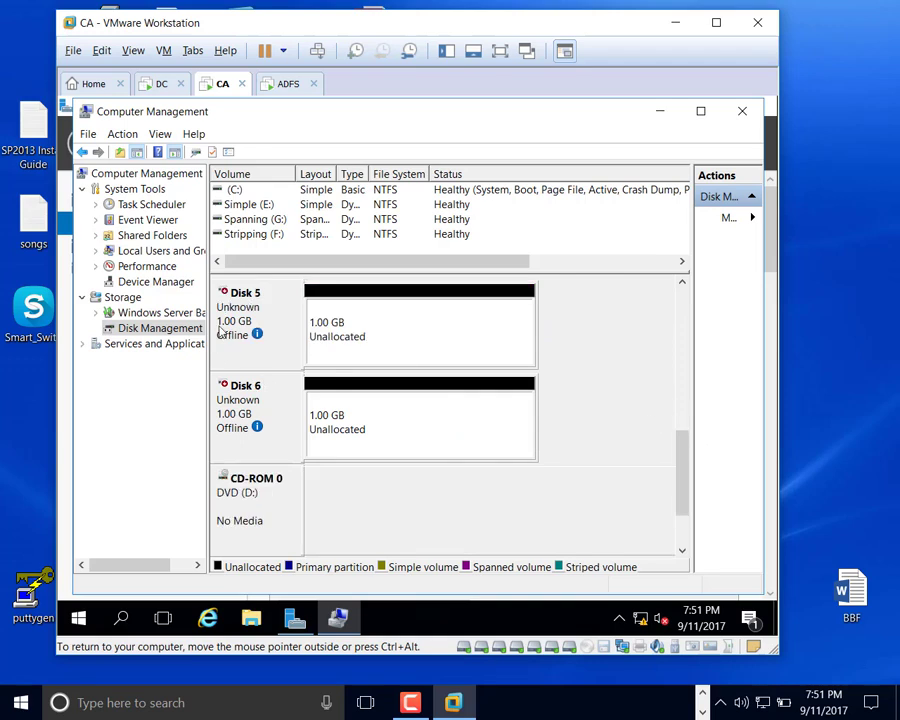
right_click(237, 326)
click(255, 336)
right_click(294, 414)
click(302, 420)
Step: Initialize Disk 5 and Disk 6 with the MBR (Master Boot Record) partition style
right_click(240, 316)
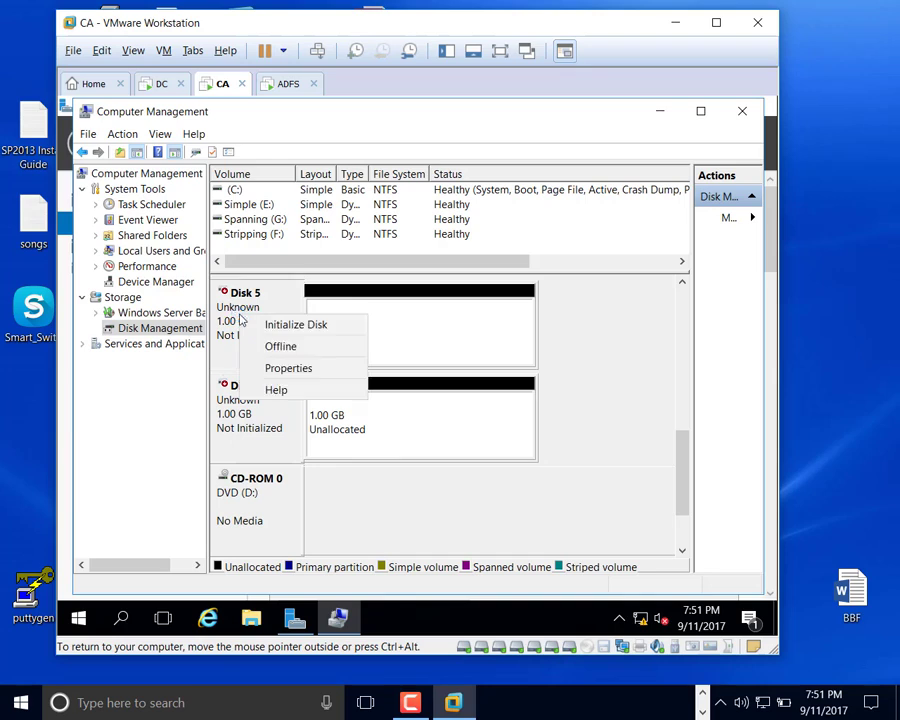
click(262, 323)
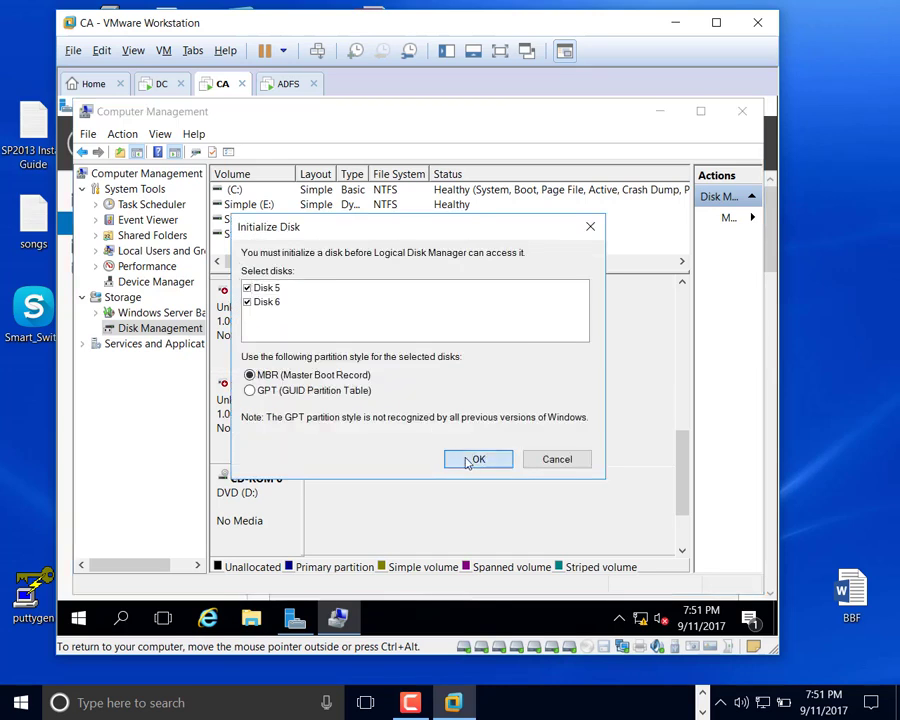
click(466, 459)
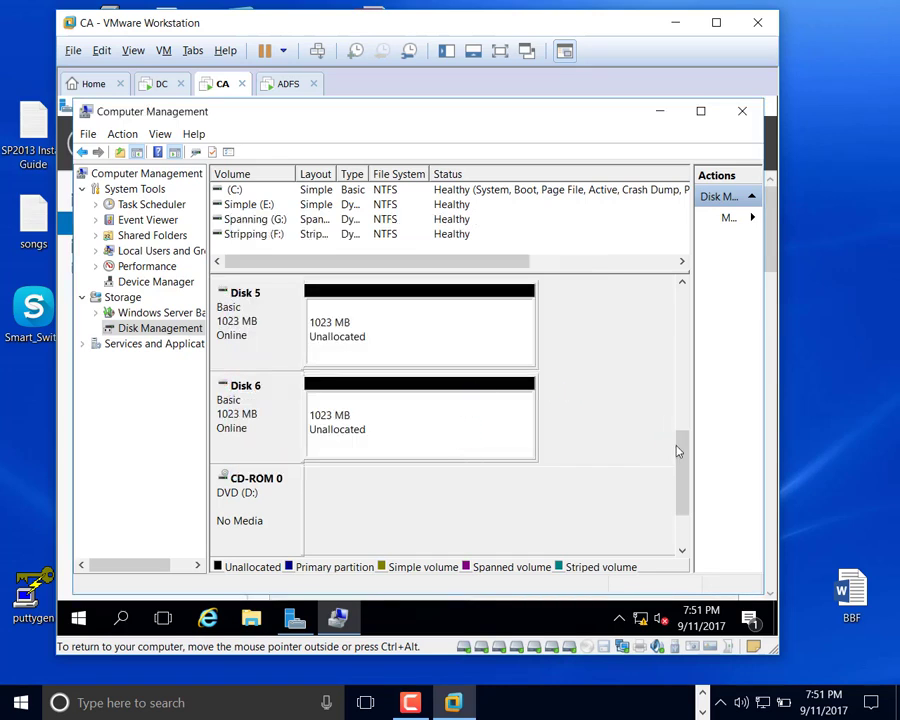
Step: Start a new mirrored volume on Disk 5's unallocated space and add Disk 6 to it, using 1021 MB
scroll(677, 440, up, 2)
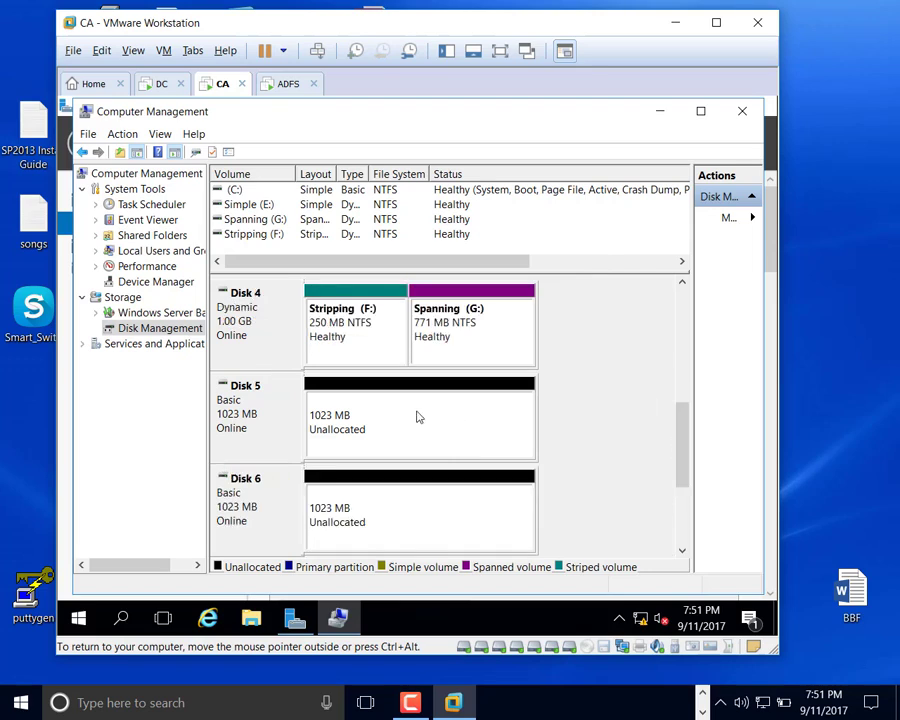
right_click(418, 414)
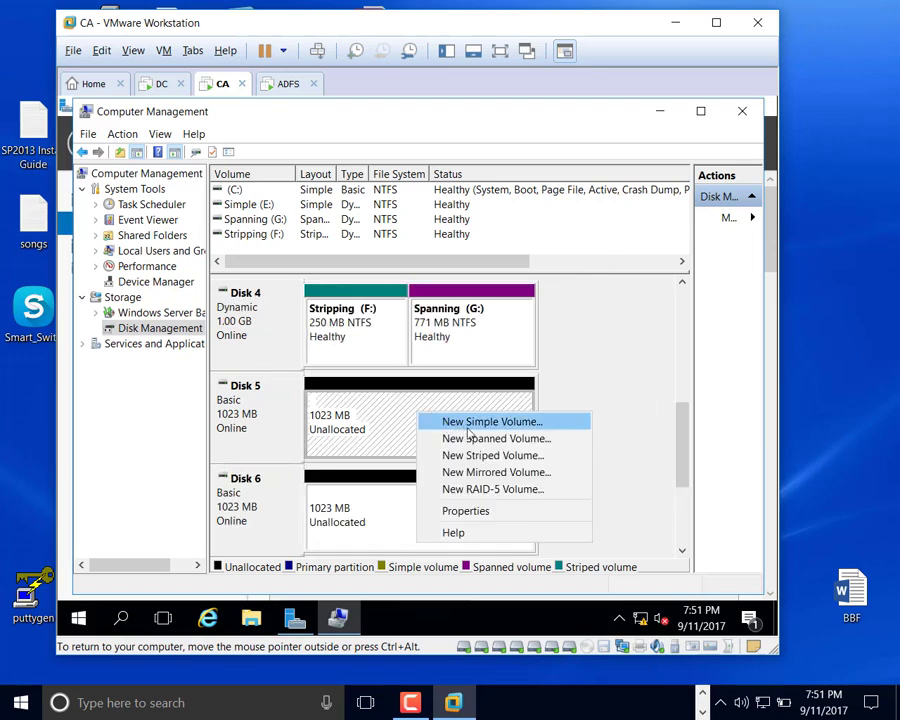
click(542, 474)
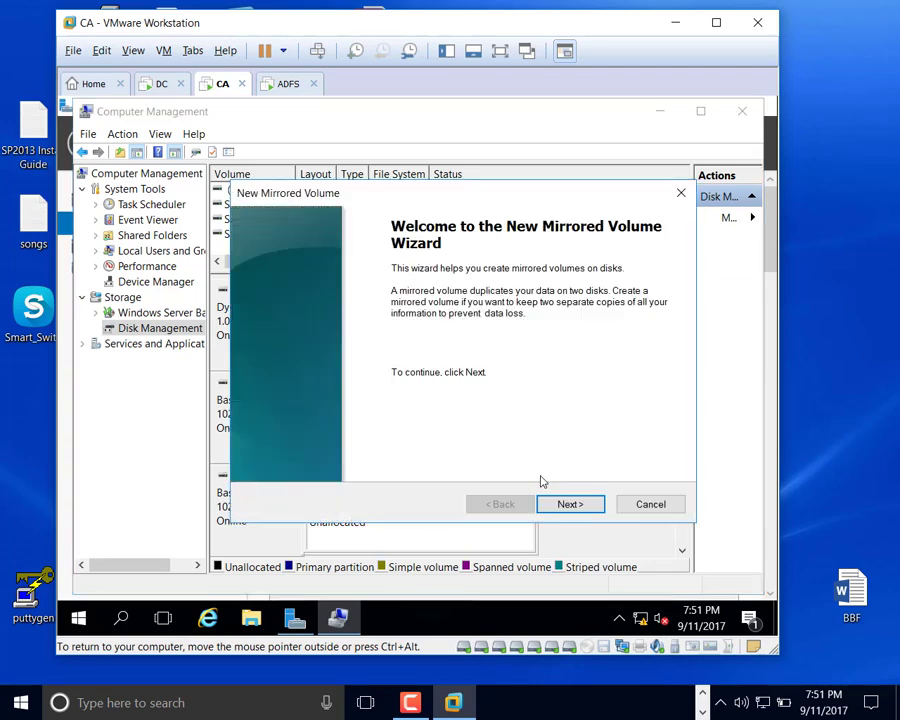
click(572, 504)
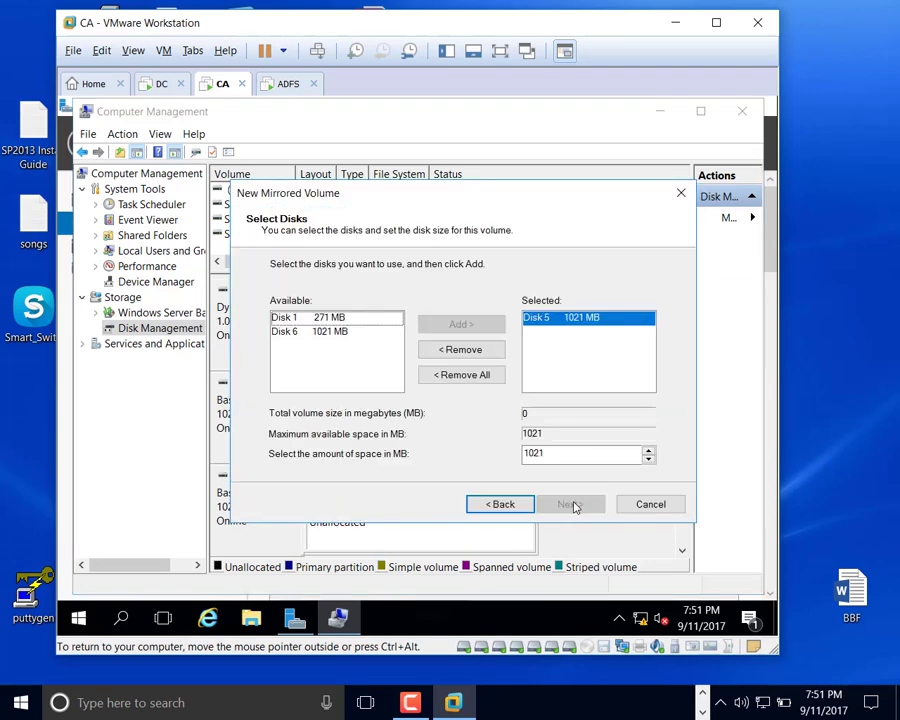
click(329, 320)
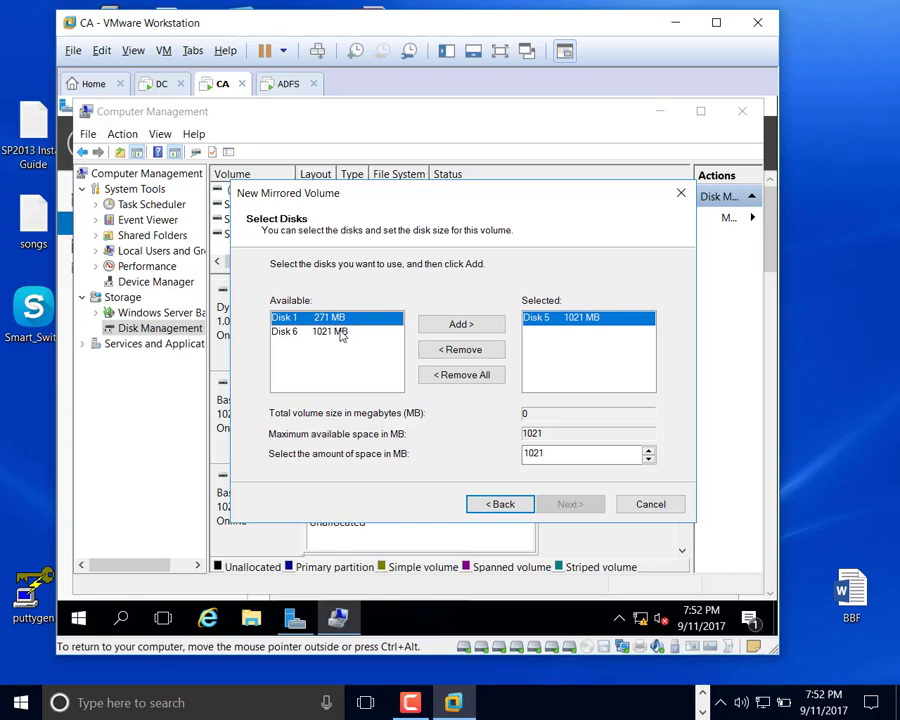
click(340, 333)
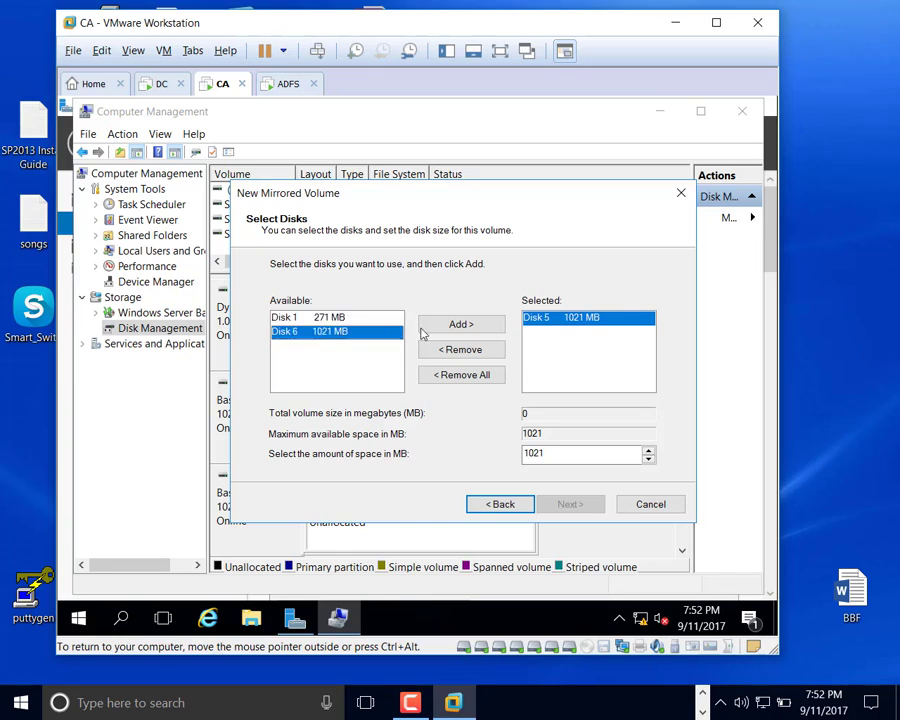
click(458, 326)
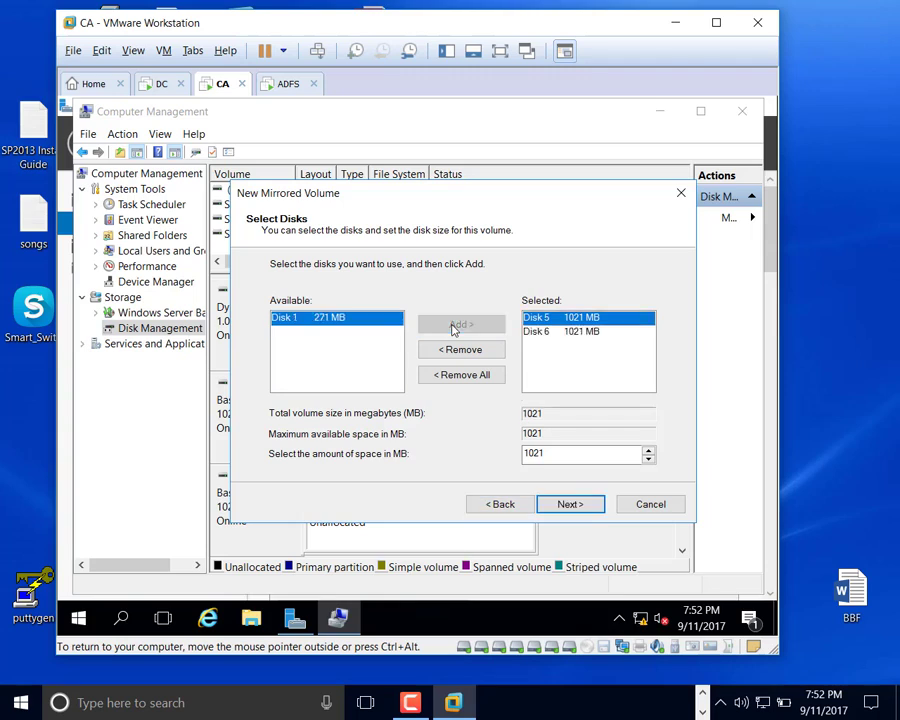
click(570, 504)
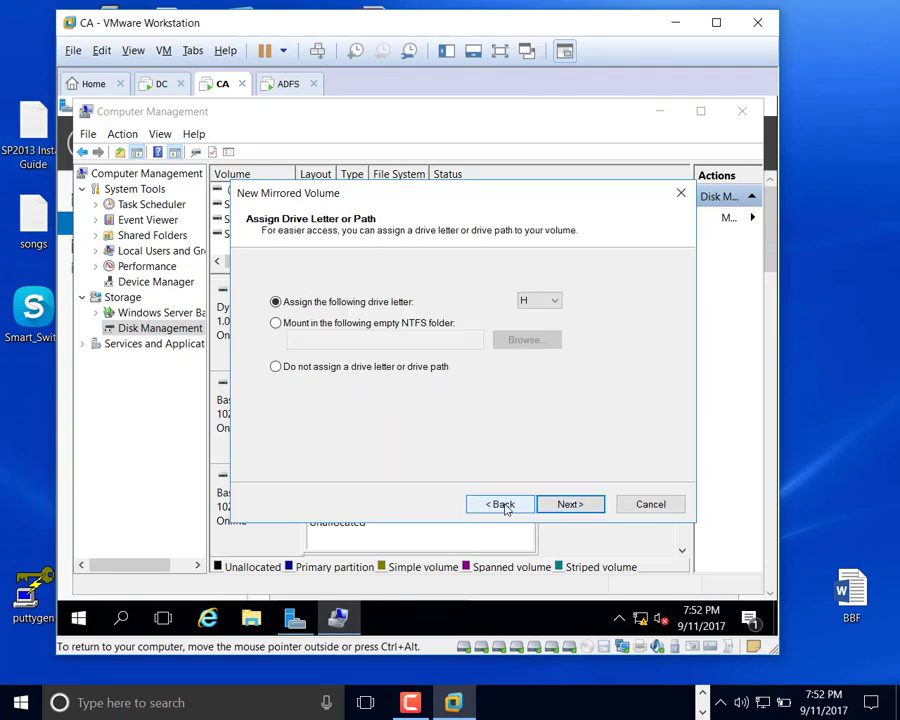
Step: Assign drive letter H, label the NTFS mirrored volume "Mirror", and create it, accepting the conversion to dynamic disks
click(568, 506)
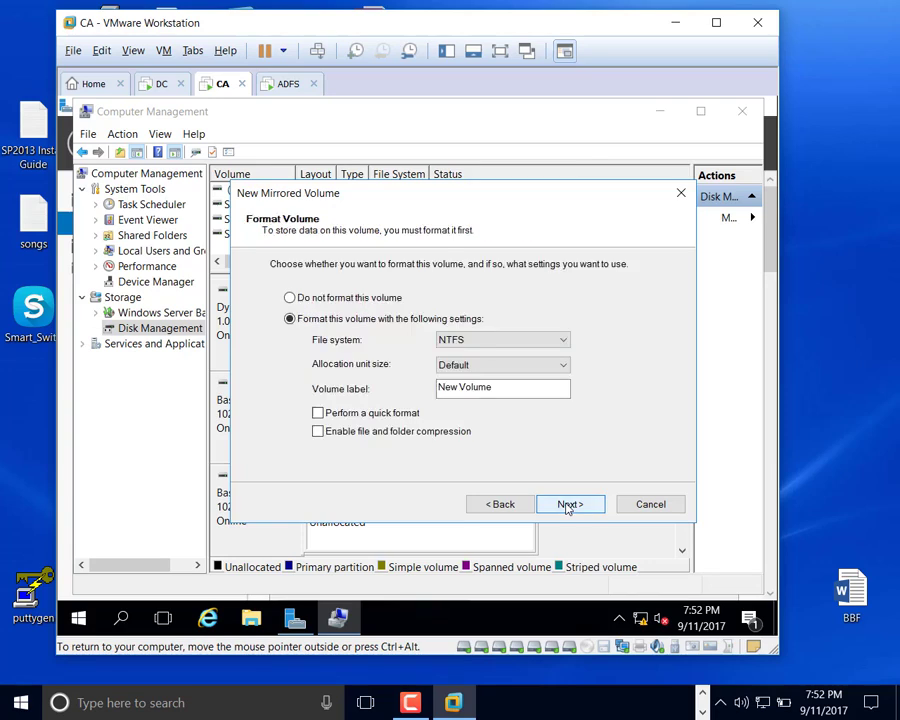
drag(498, 387, 386, 387)
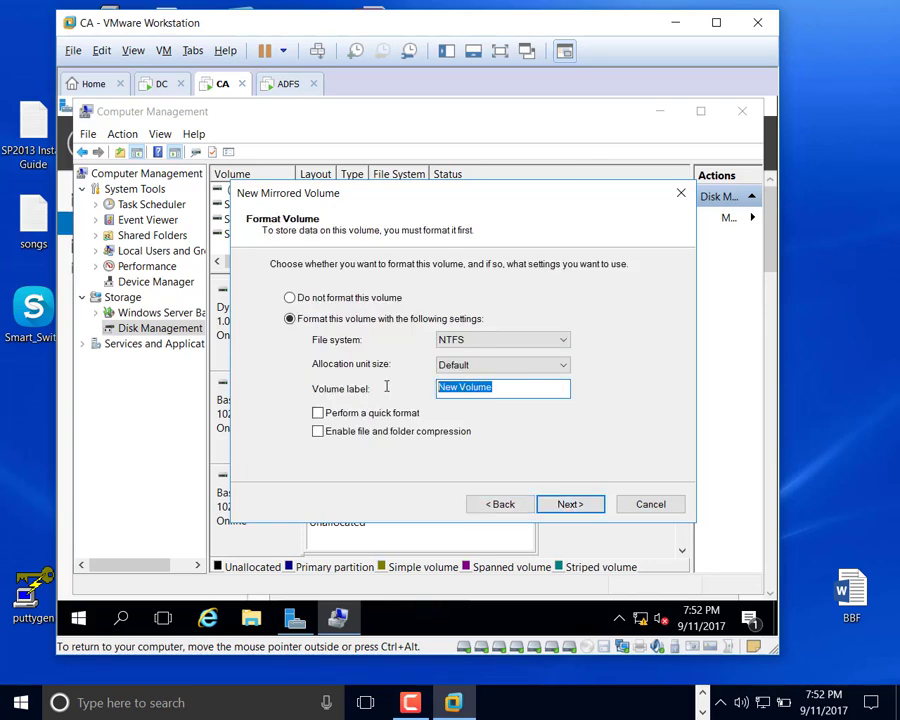
text(Mirror)
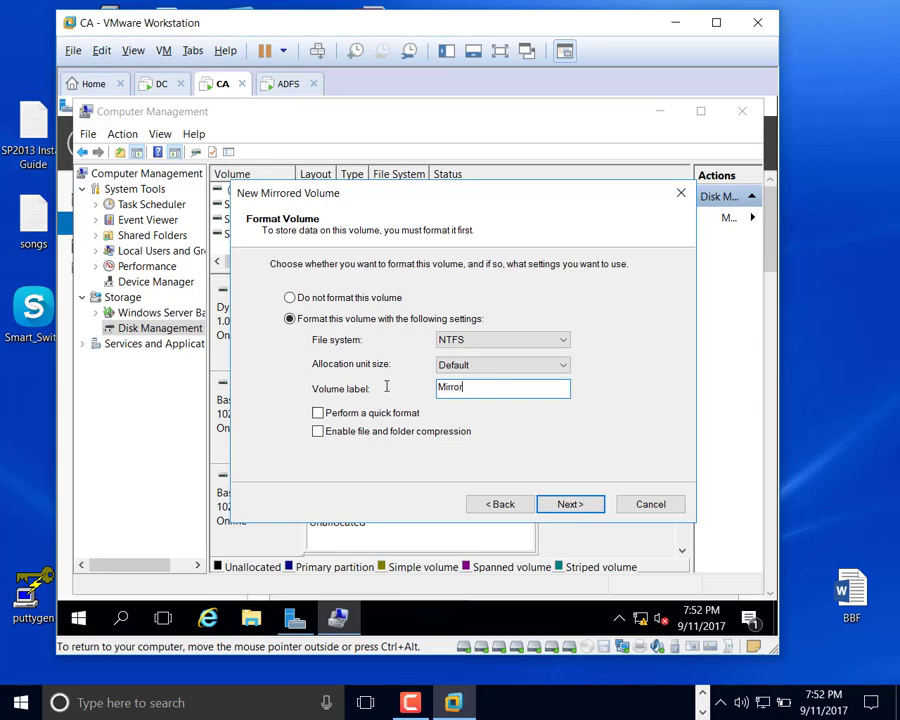
click(565, 505)
click(565, 505)
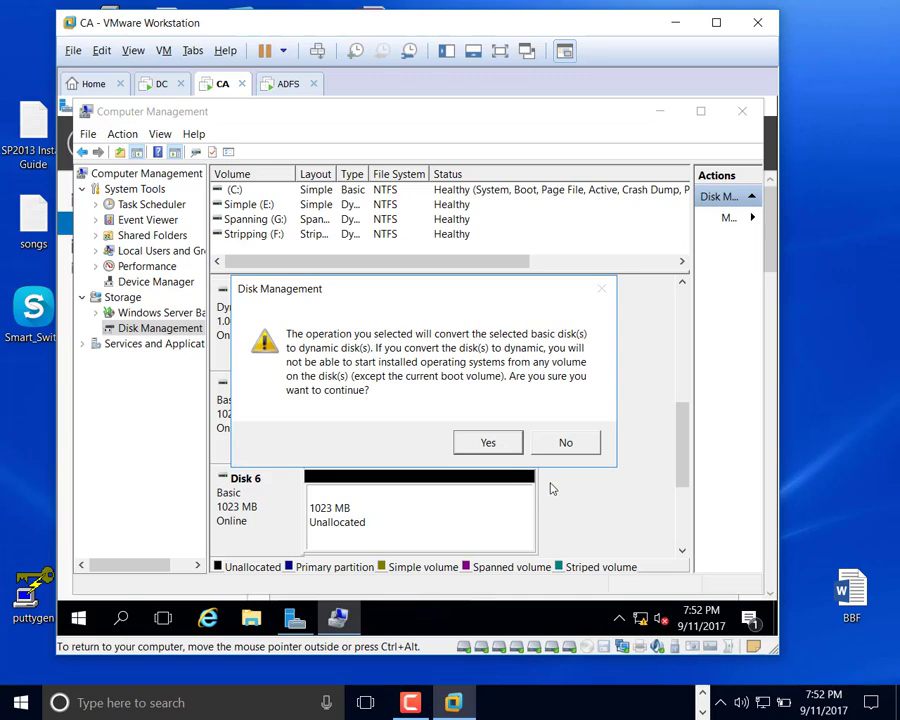
click(494, 446)
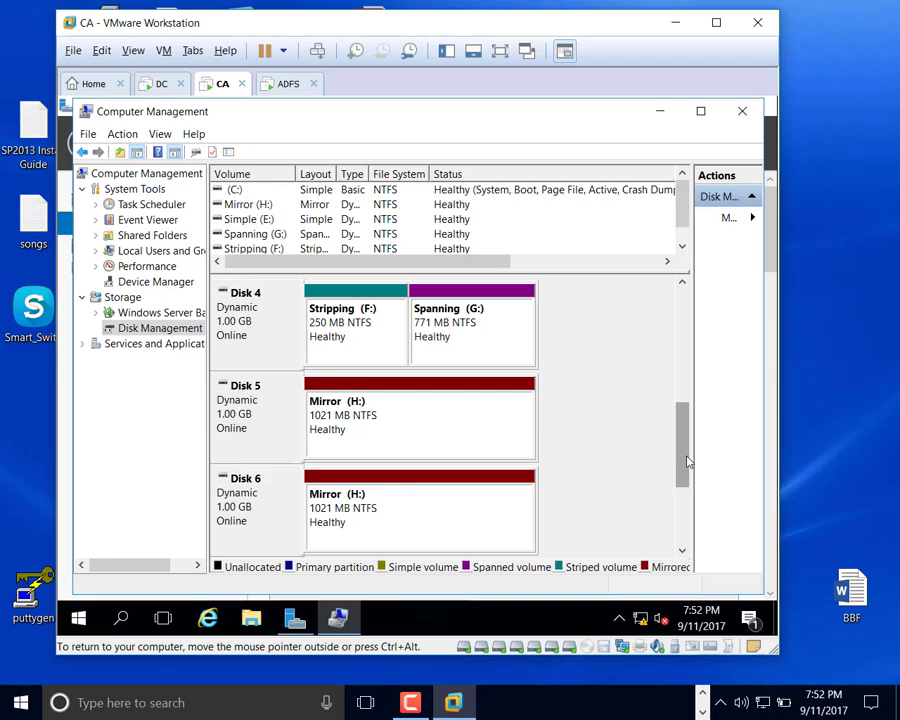
drag(678, 463, 700, 482)
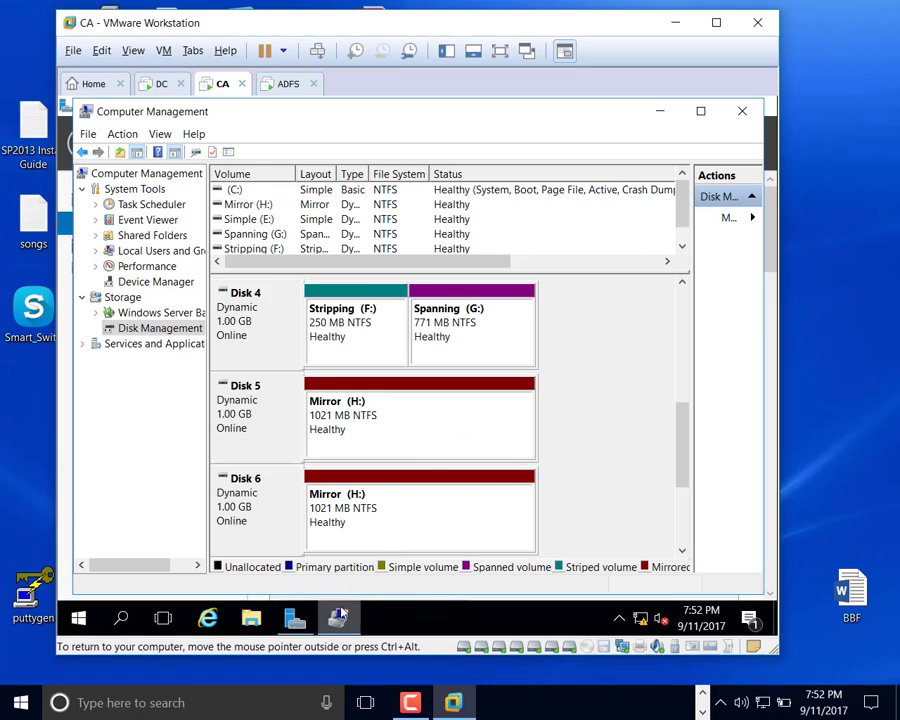
Step: Switch to Google Chrome, search for "raid controller", examine the image results of the controller cards, and close the tab
mouse_move(340, 617)
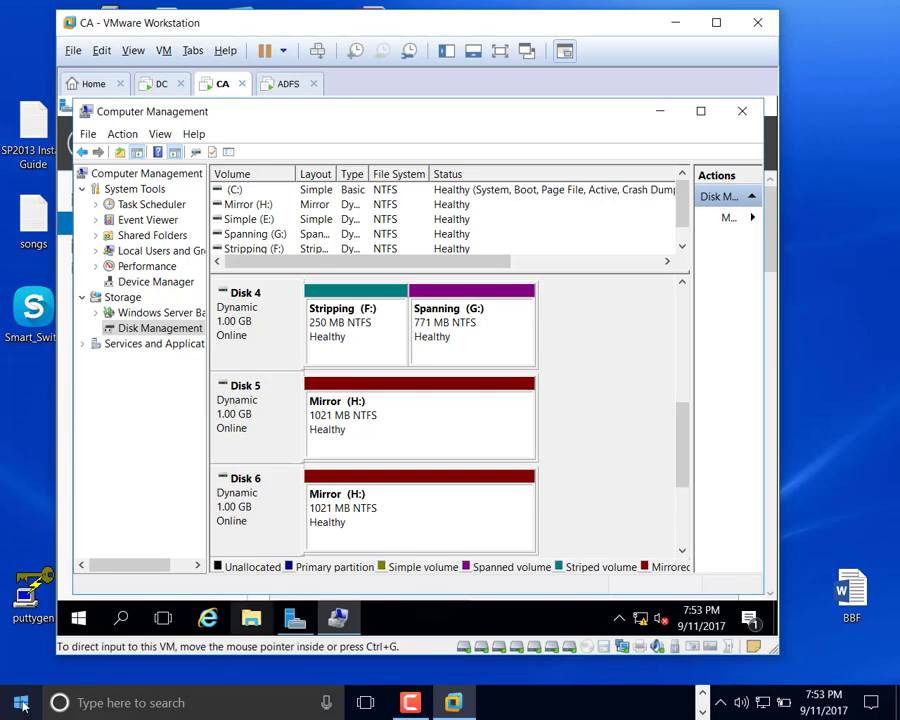
key(super)
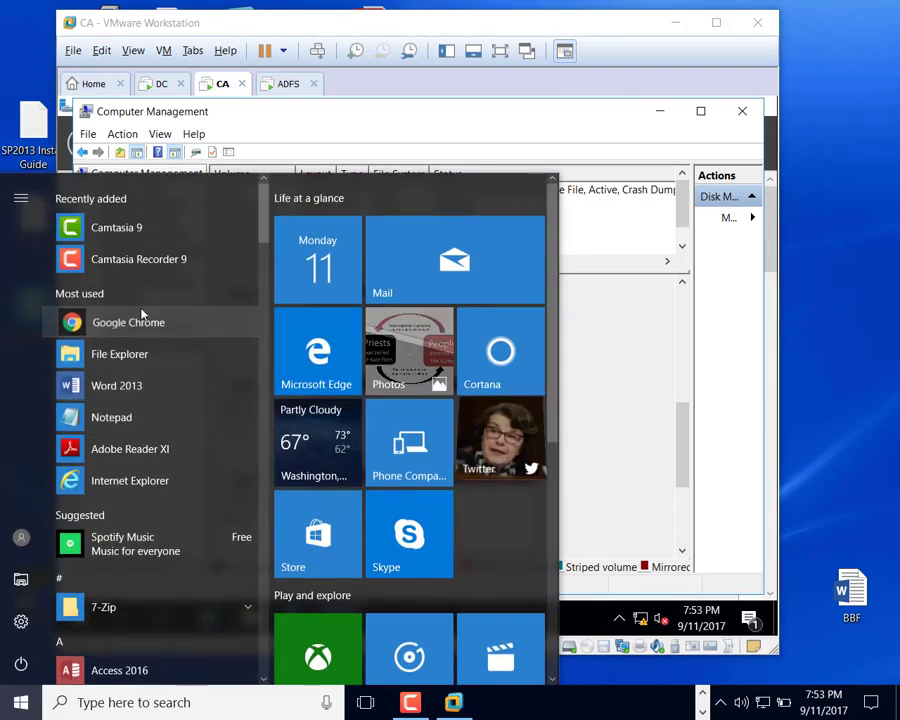
click(141, 314)
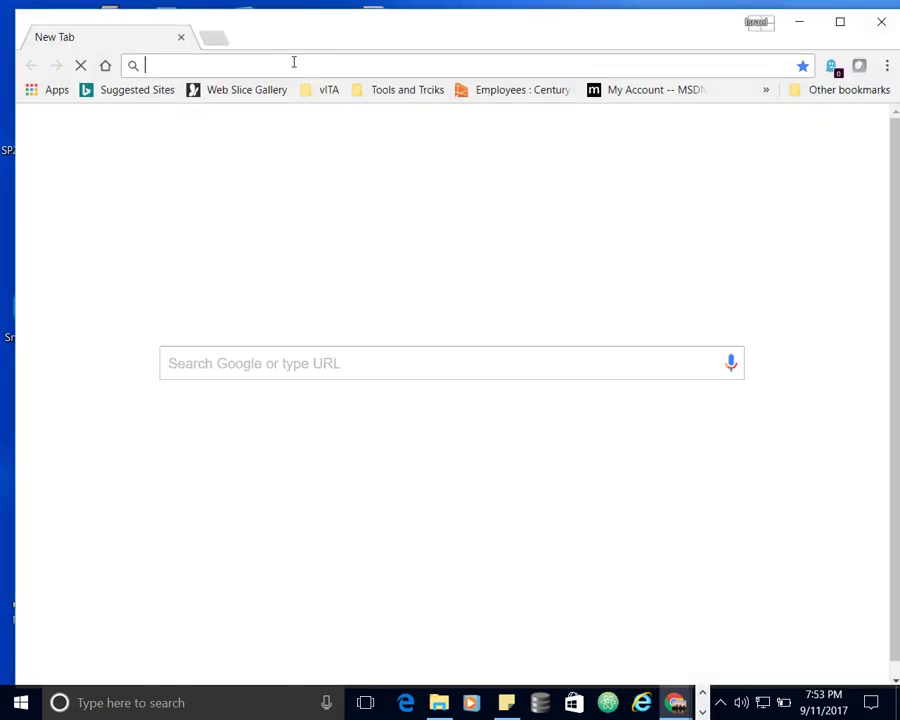
click(365, 356)
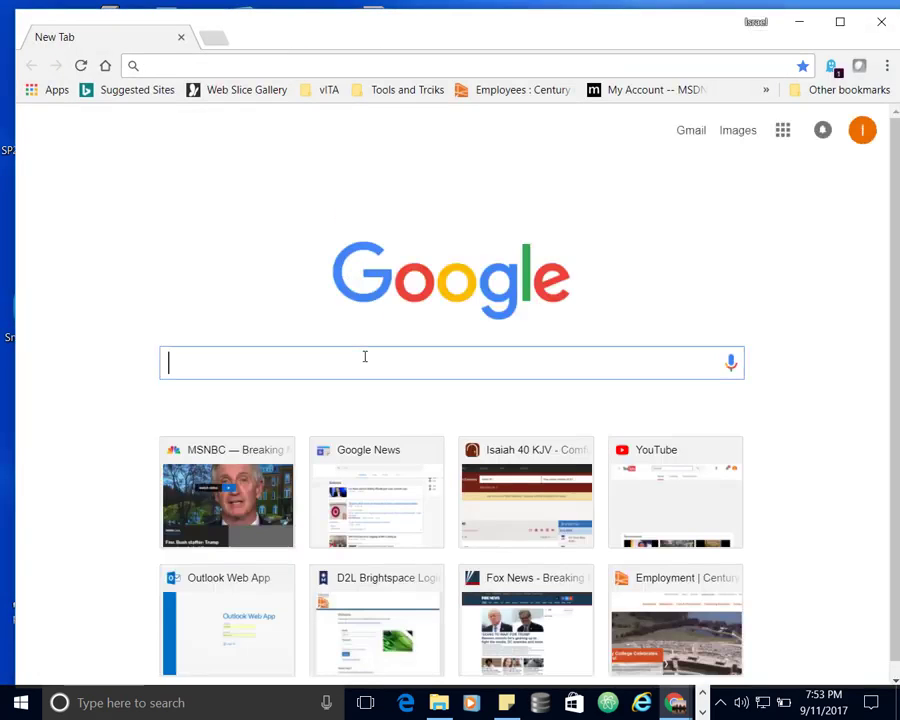
text(RAID controller)
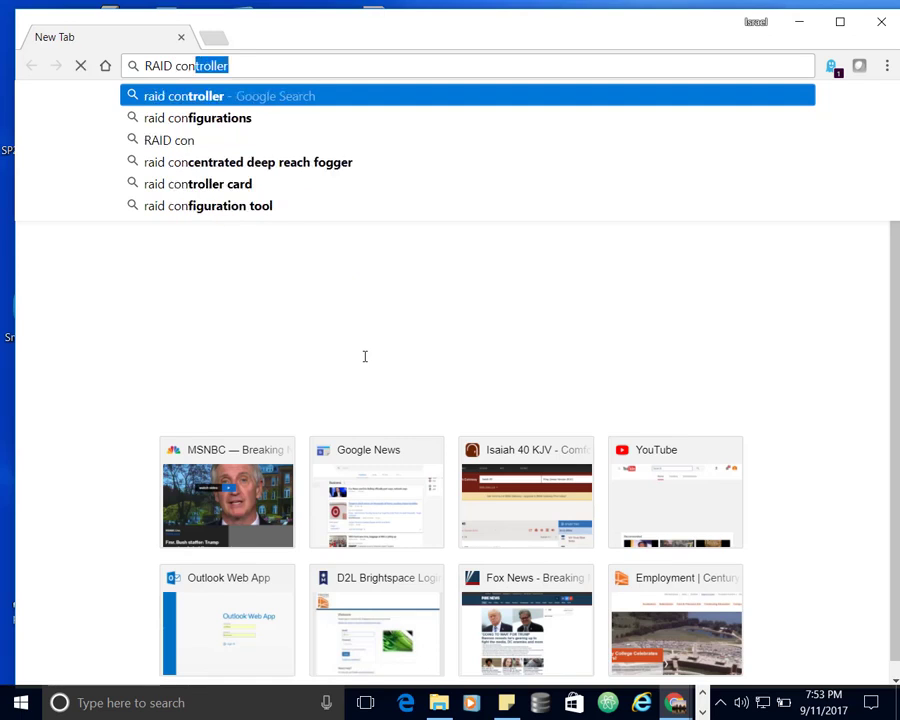
key(Return)
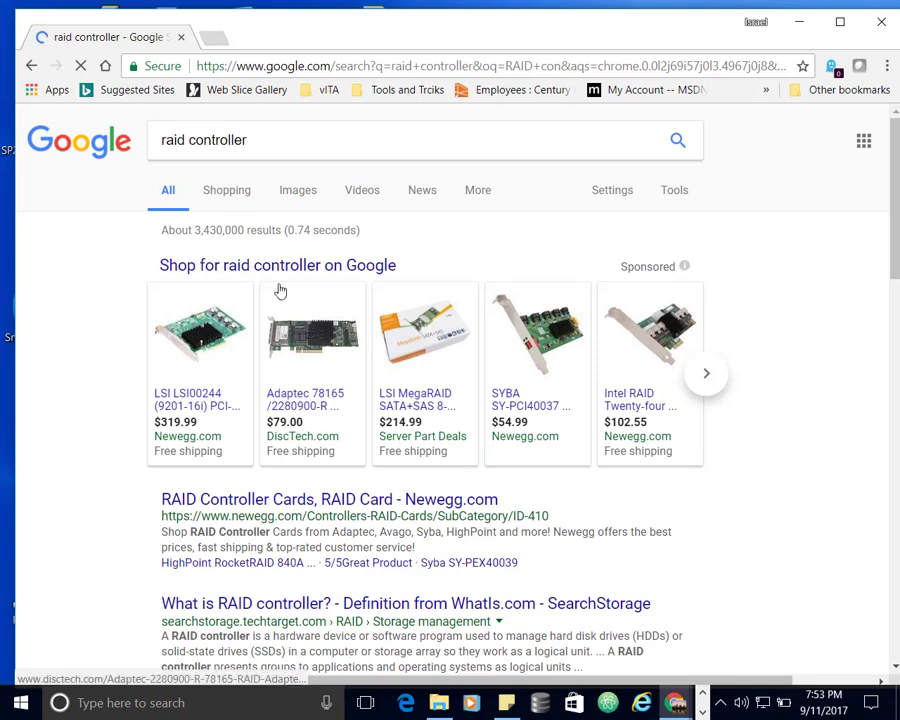
click(298, 192)
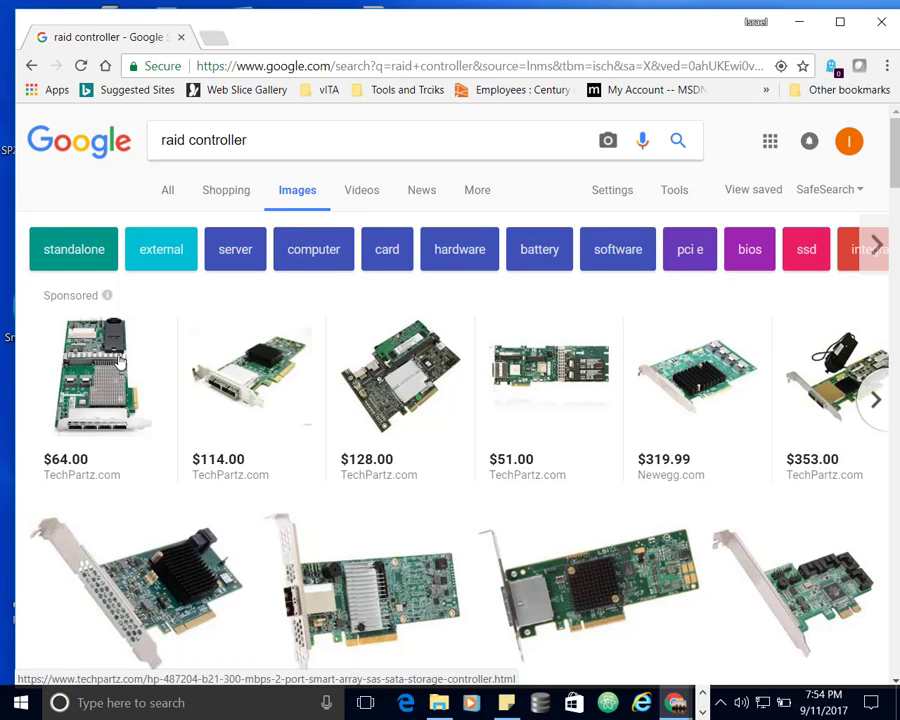
click(181, 37)
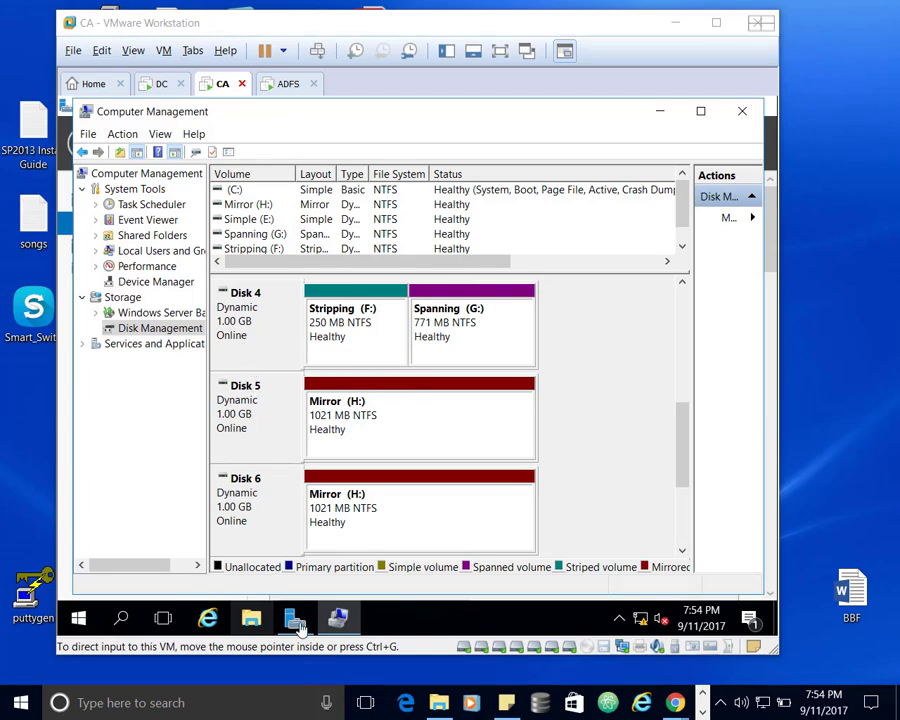
Step: Minimize the Computer Management and Server Manager windows and open the CA server's Start menu
click(340, 620)
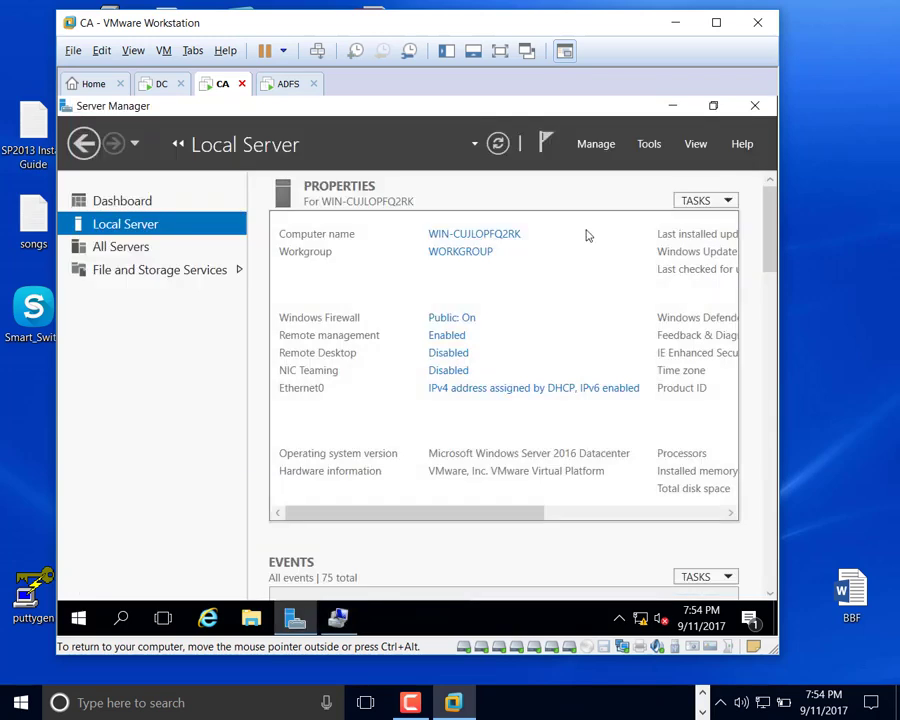
click(672, 105)
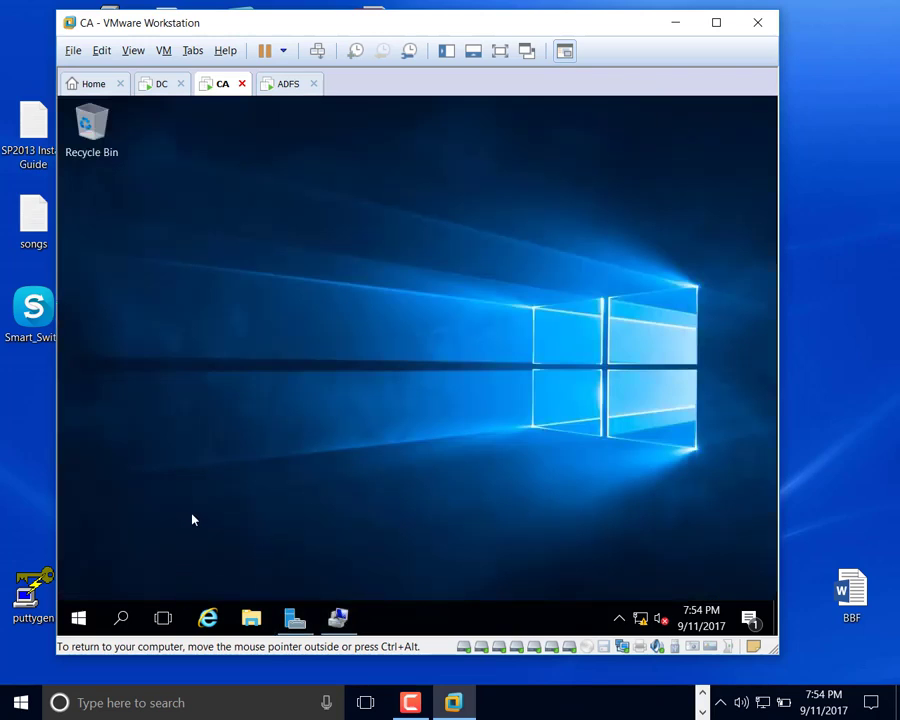
key(super)
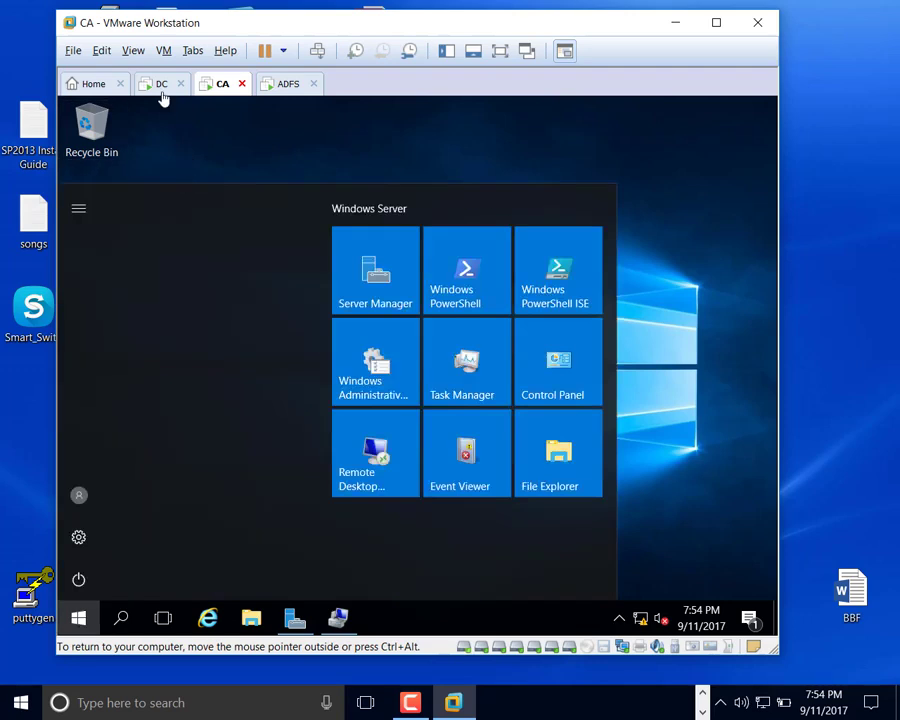